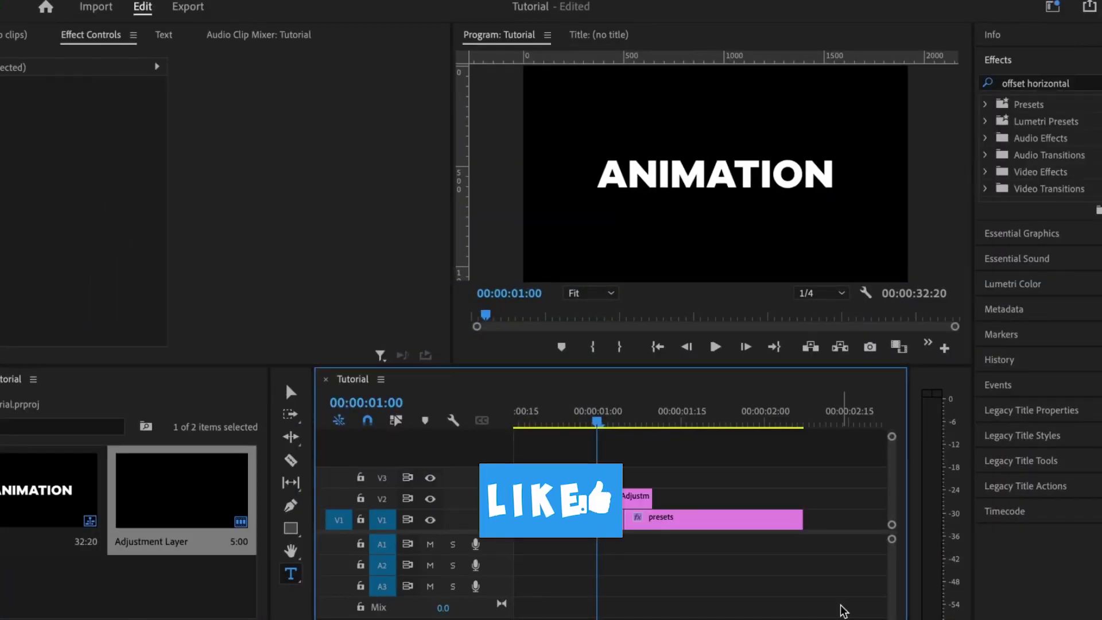
{"action": "left_click", "coordinate": [581, 421]}
{"action": "left_click", "coordinate": [726, 419]}
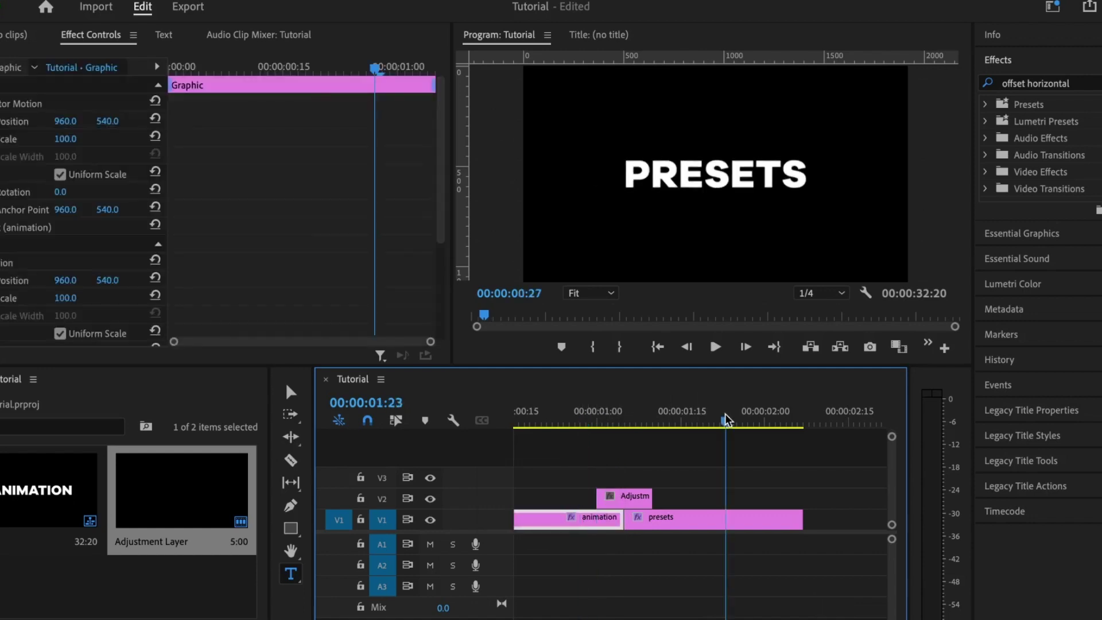
{"action": "left_click", "coordinate": [626, 500]}
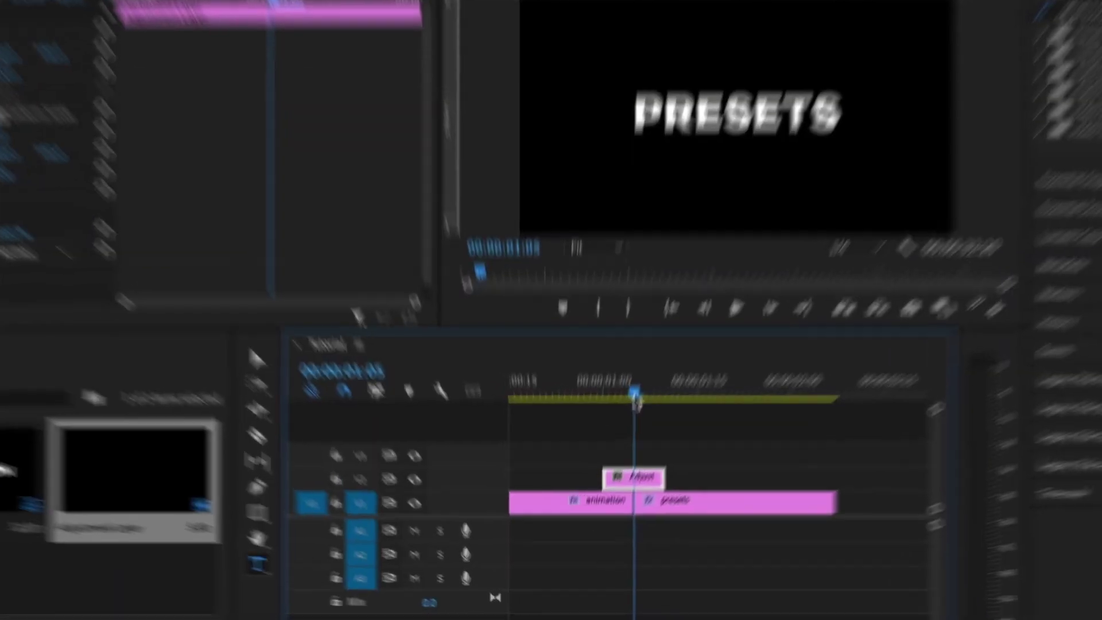
{"action": "left_click_drag", "start_coordinate": [625, 426], "coordinate": [628, 427]}
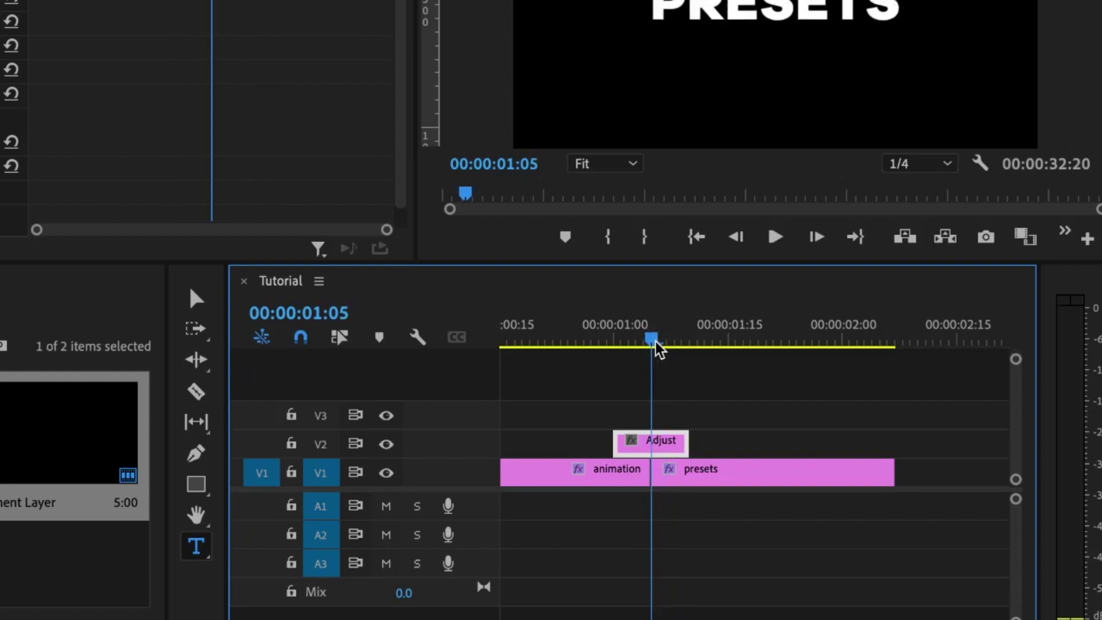
{"action": "key", "text": "shift+Left"}
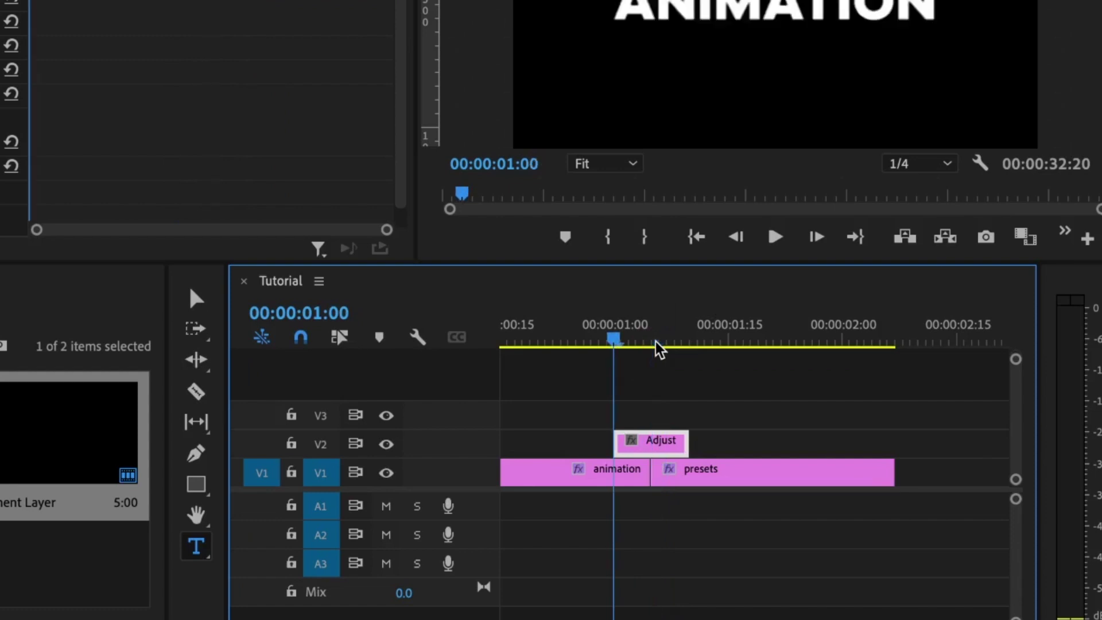
{"action": "left_click_drag", "start_coordinate": [652, 332], "coordinate": [654, 332]}
{"action": "key", "text": "Down"}
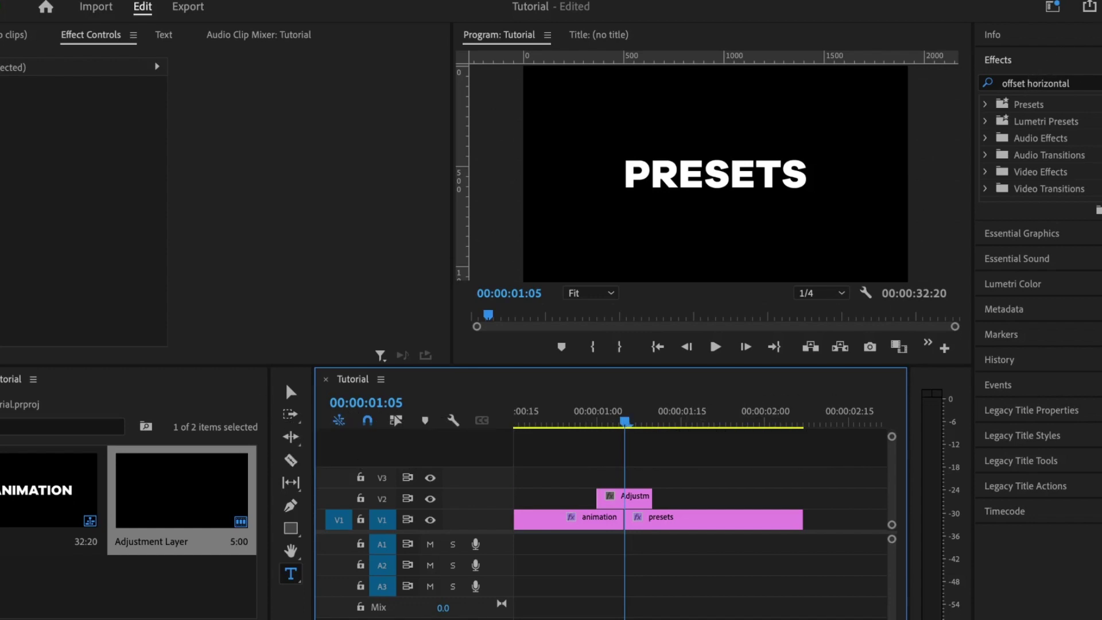
- Search 'turbulent', apply Turbulent Displace to the Adjustment Layer clip, and park the playhead at 00:00:01:00
{"action": "left_click", "coordinate": [1030, 82]}
{"action": "key", "text": "BackSpace"}
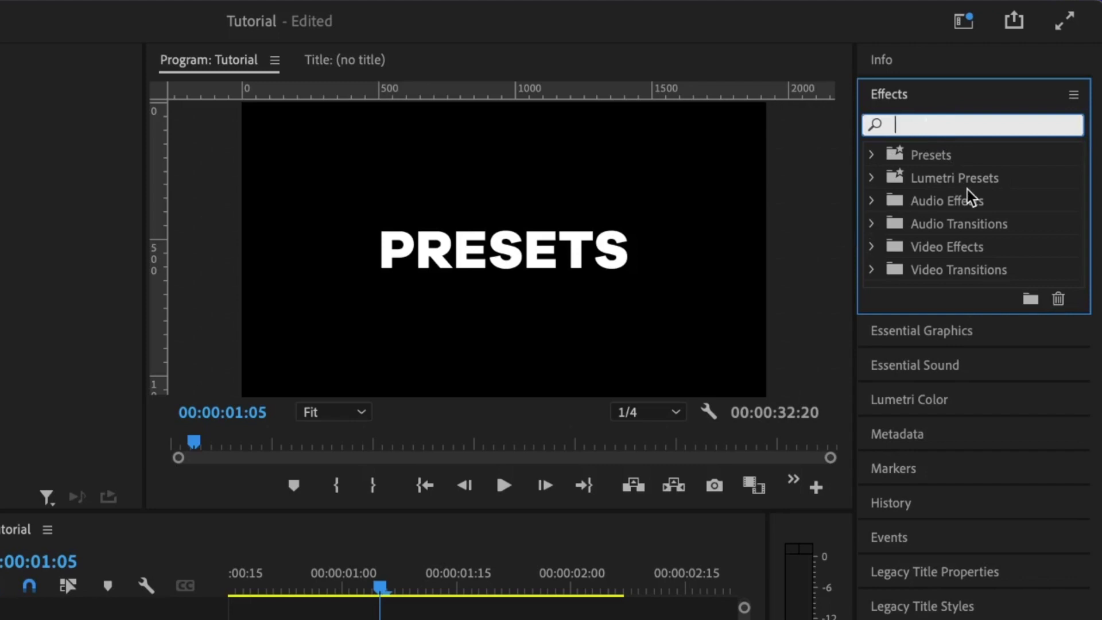
{"action": "type", "text": "turbulent"}
{"action": "left_click_drag", "start_coordinate": [955, 288], "coordinate": [338, 619]}
{"action": "left_click_drag", "start_coordinate": [501, 469], "coordinate": [524, 459]}
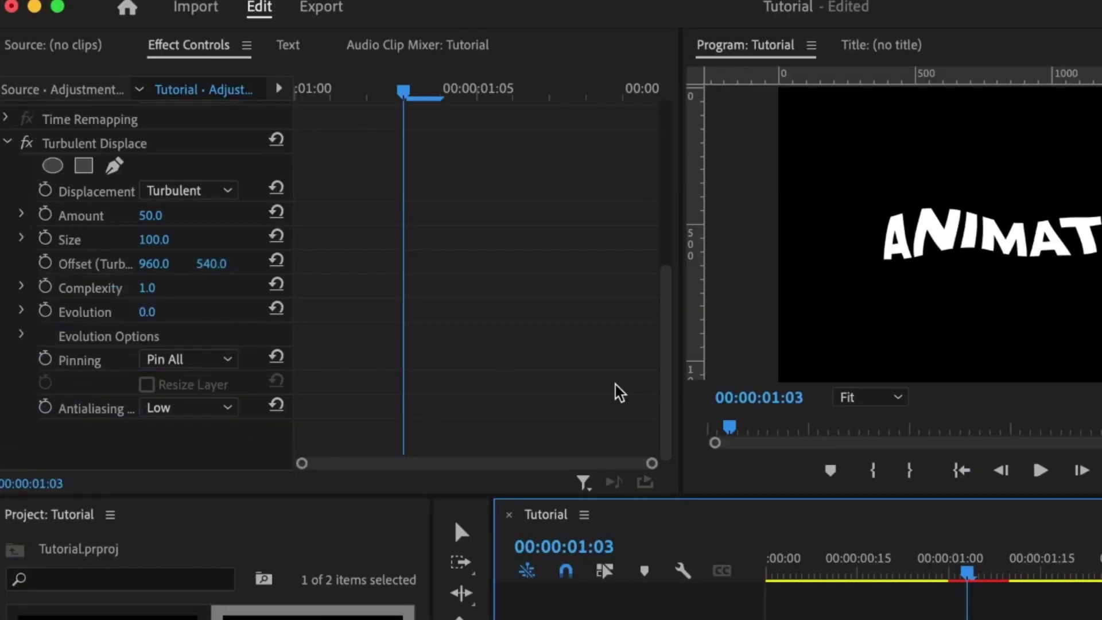
{"action": "left_click", "coordinate": [88, 312]}
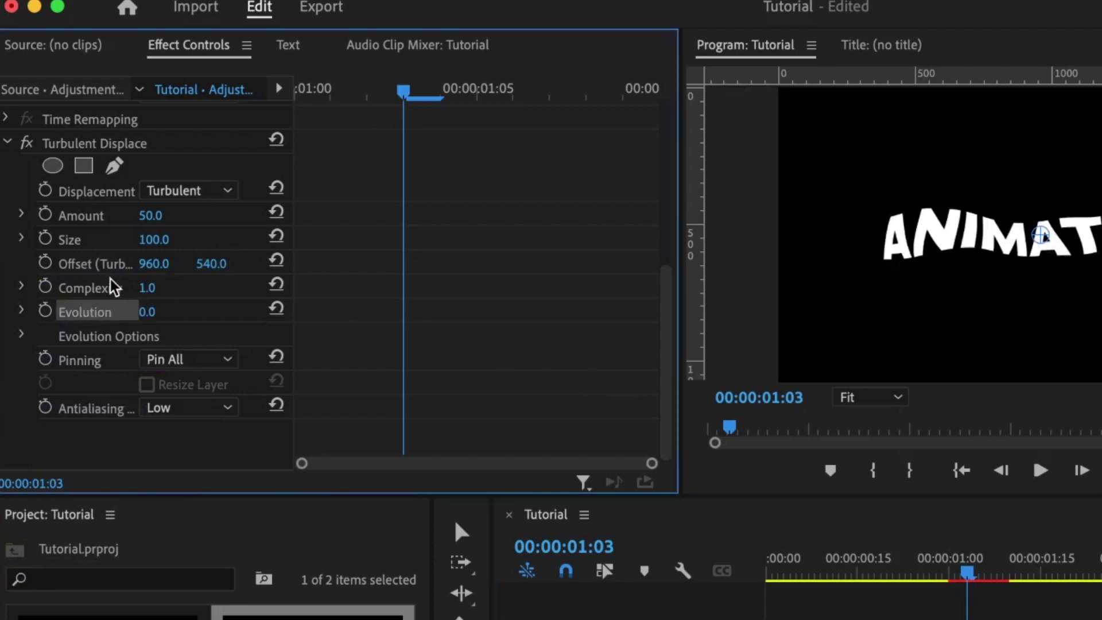
{"action": "left_click", "coordinate": [952, 575]}
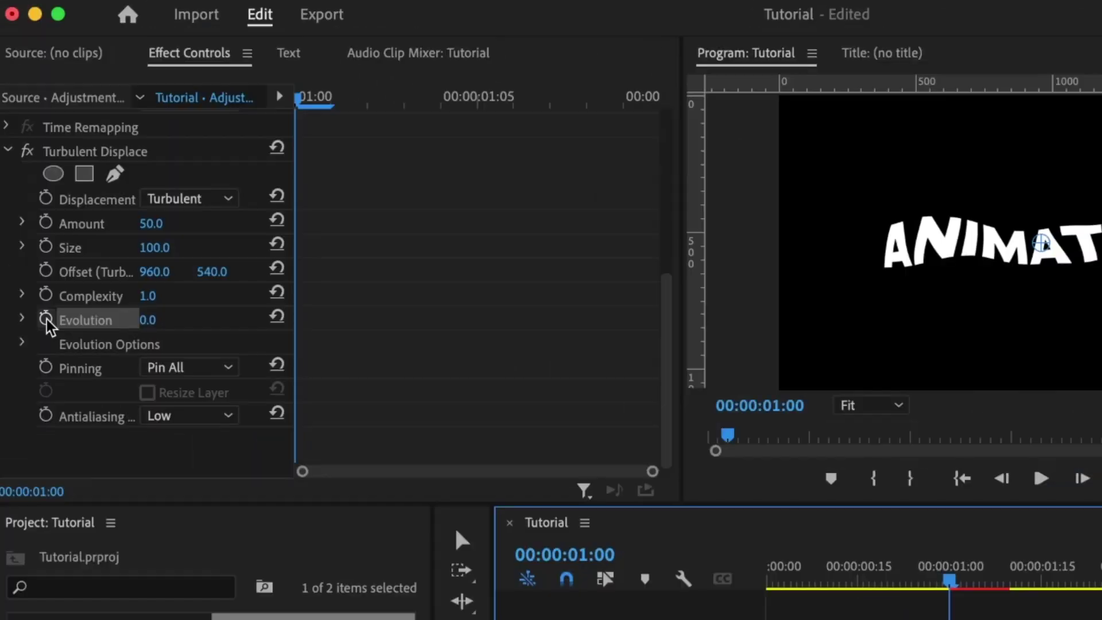
- Start keyframing Complexity at 01:00, adding keyframes of 9 and 3 on the next frames
{"action": "left_click", "coordinate": [45, 294]}
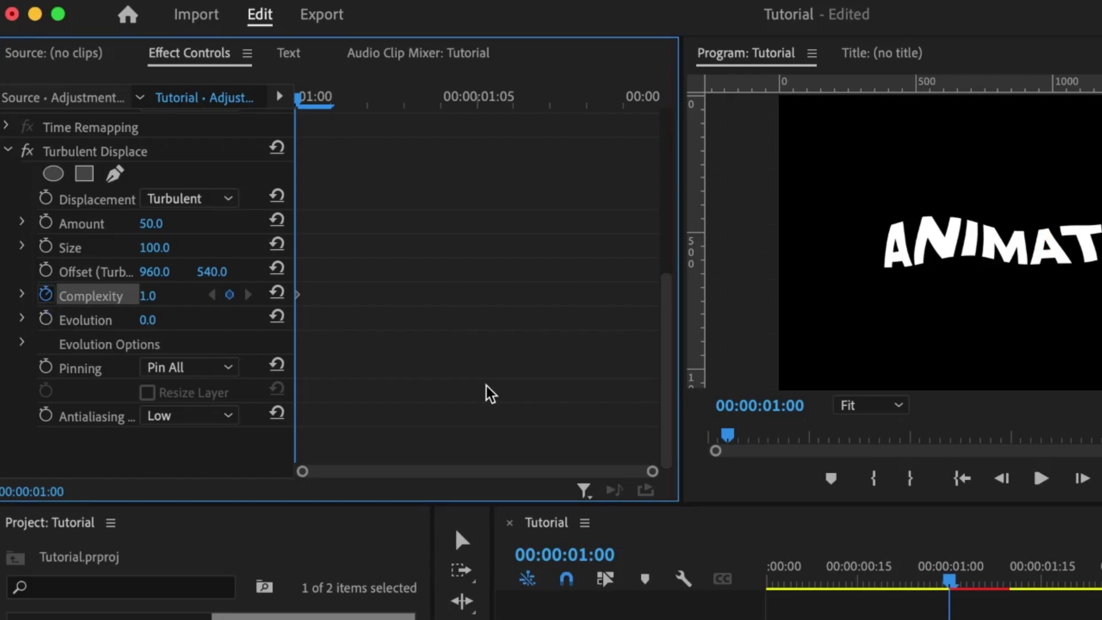
{"action": "key", "text": "Right"}
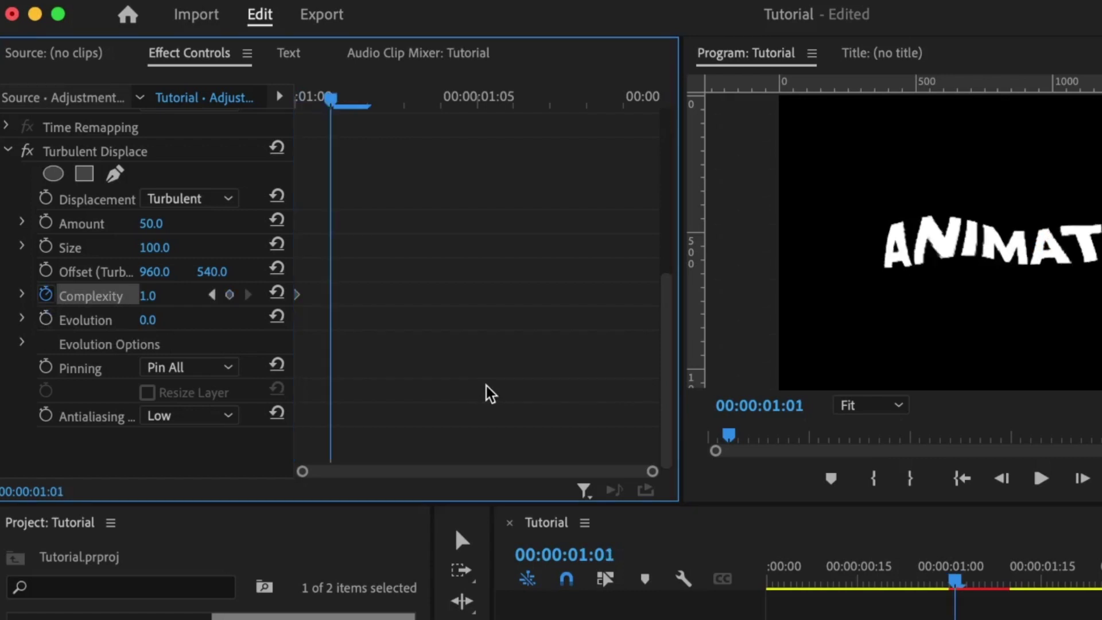
{"action": "left_click", "coordinate": [230, 294]}
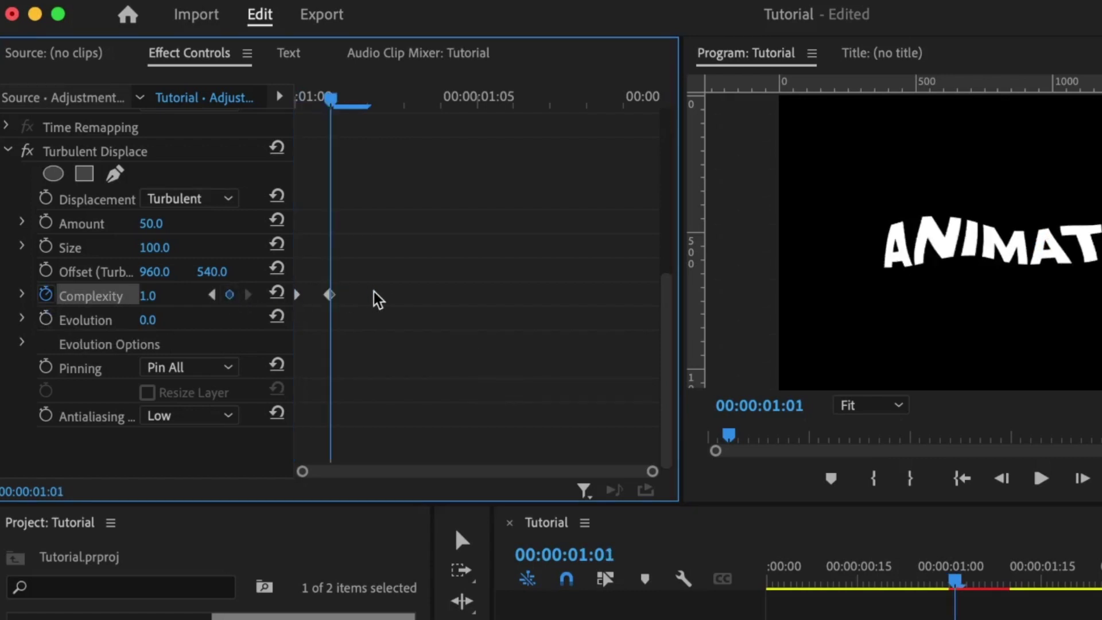
{"action": "left_click", "coordinate": [150, 294]}
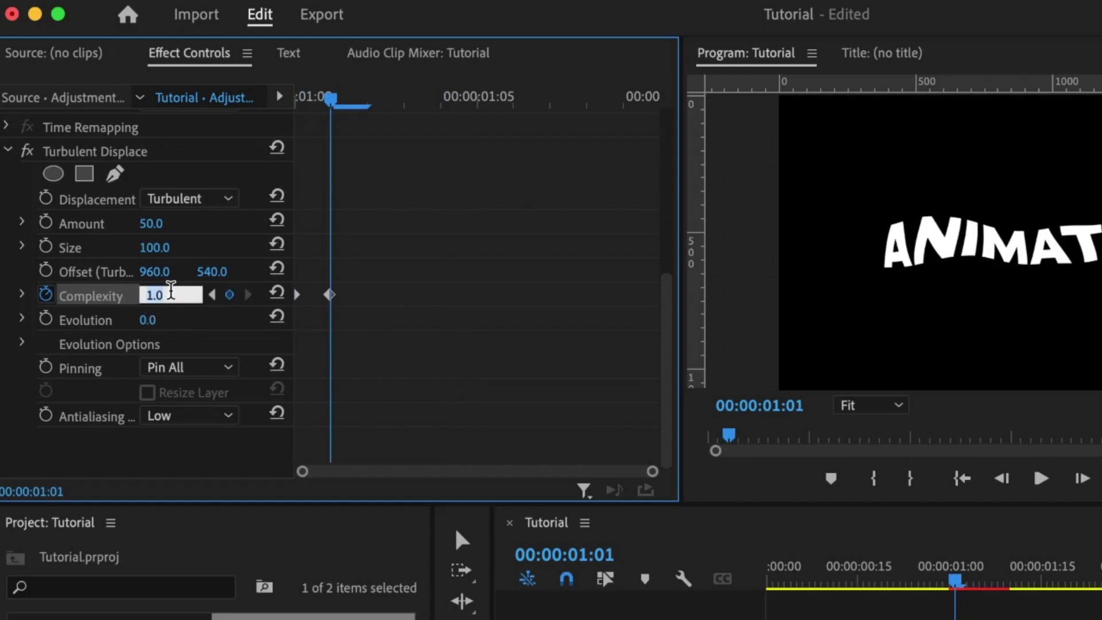
{"action": "key", "text": "Return"}
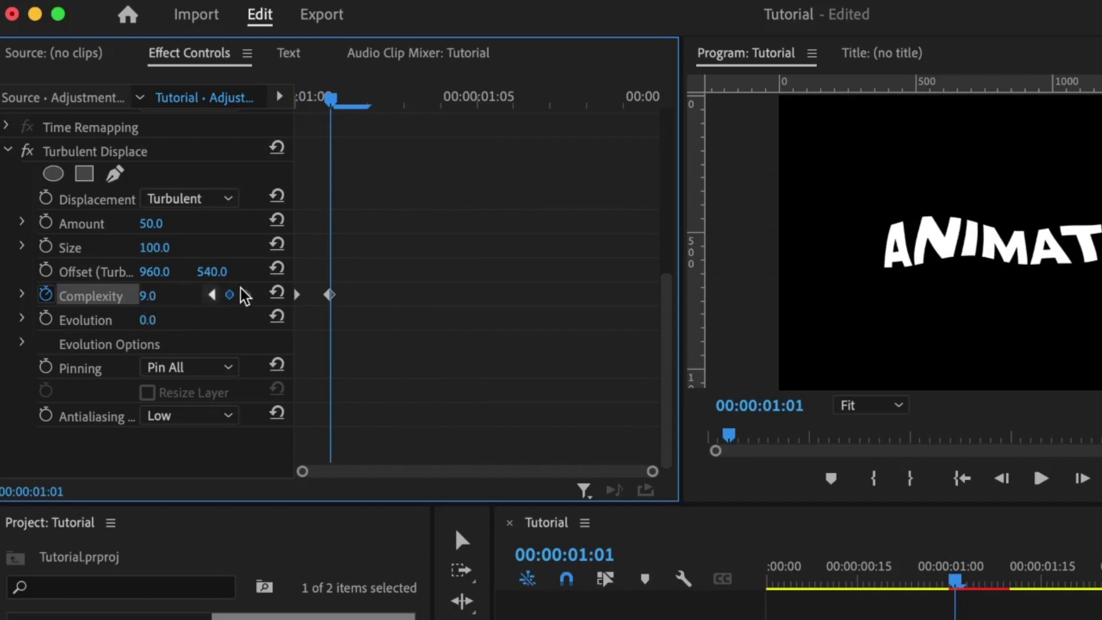
{"action": "key", "text": "Right"}
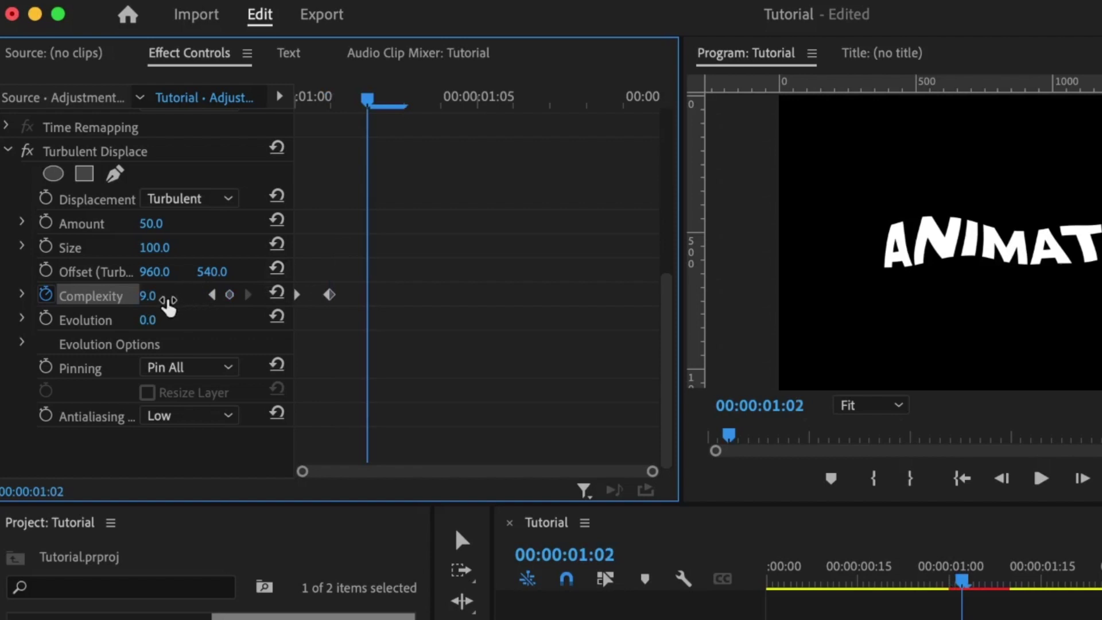
{"action": "left_click", "coordinate": [151, 294]}
{"action": "type", "text": "3"}
{"action": "key", "text": "Return"}
- Continue per-frame Complexity keyframes with values 44 and 7, then return to the transition start
{"action": "key", "text": "Right"}
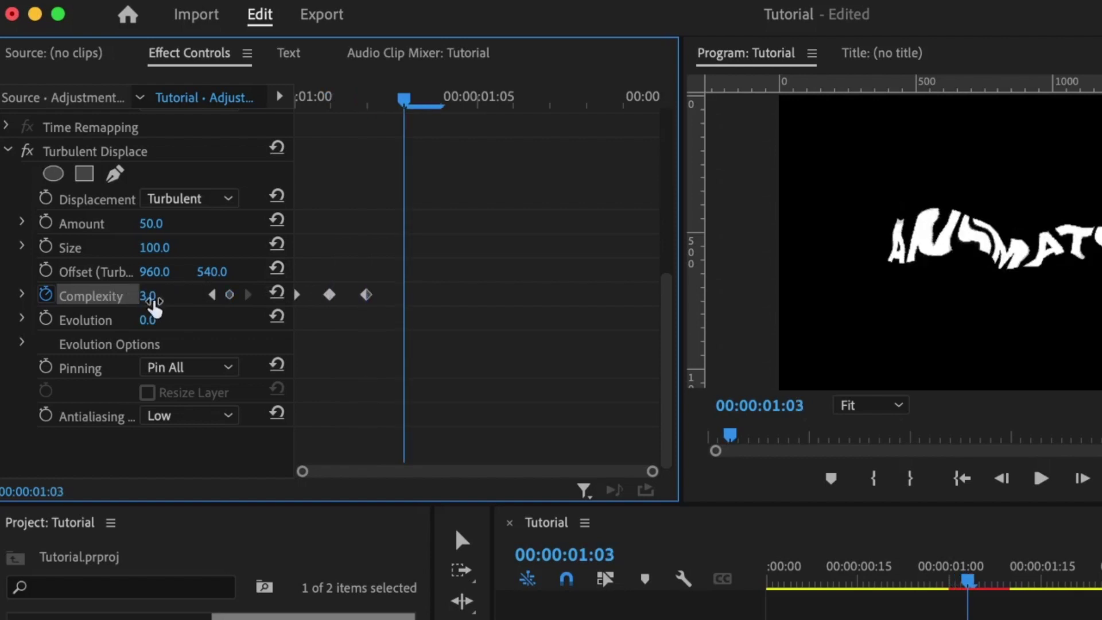
{"action": "left_click", "coordinate": [151, 295]}
{"action": "type", "text": "4"}
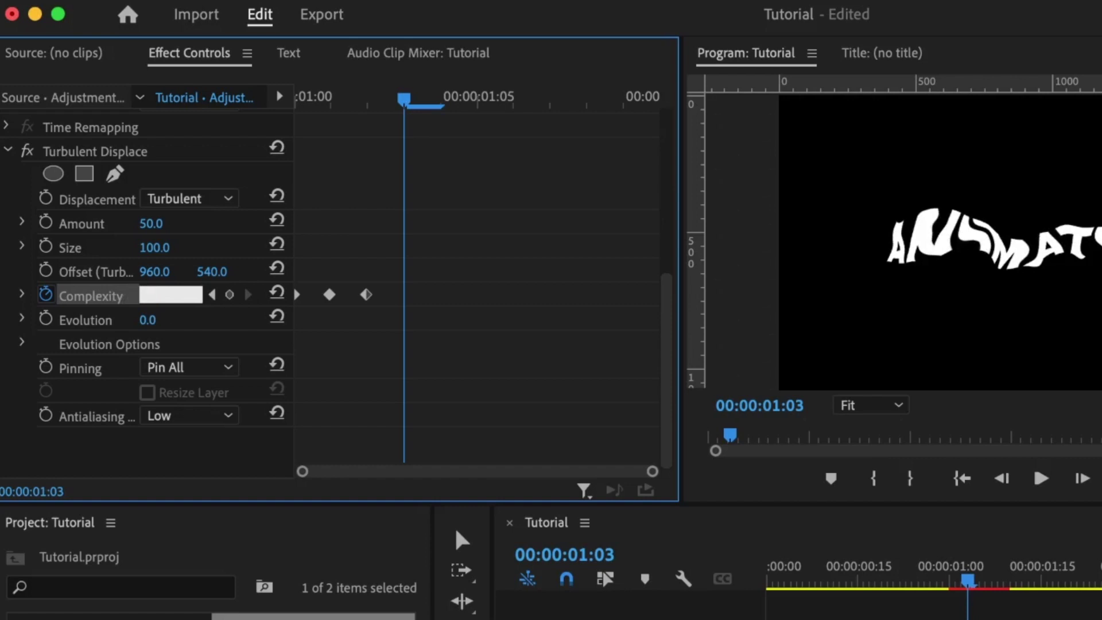
{"action": "type", "text": "4"}
{"action": "key", "text": "Return"}
{"action": "key", "text": "Right"}
{"action": "type", "text": "7"}
{"action": "key", "text": "Return"}
{"action": "key", "text": "Right"}
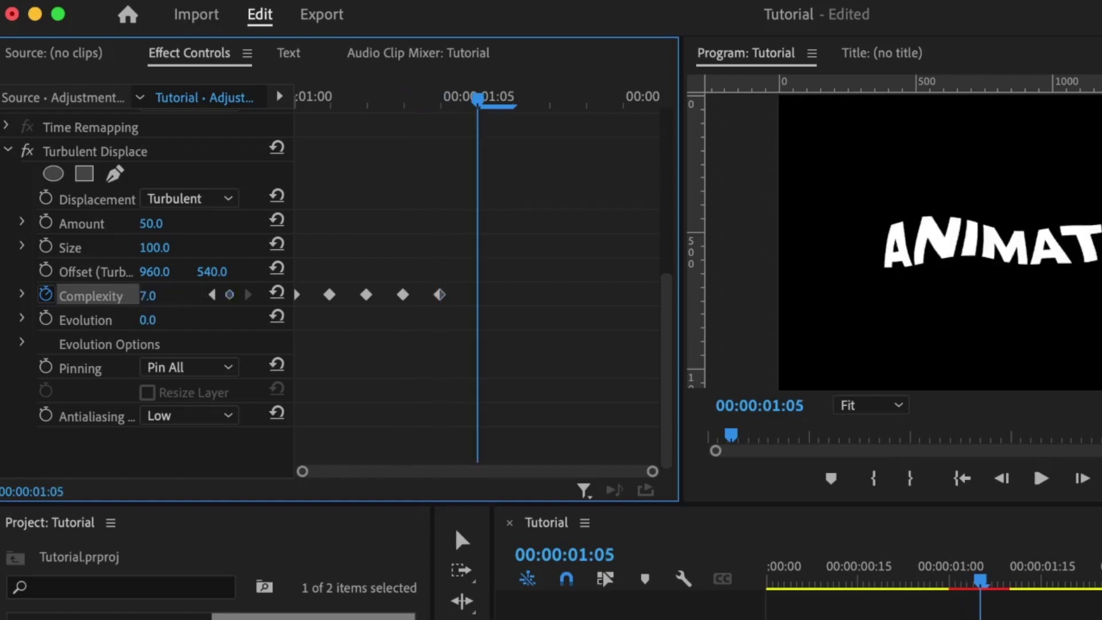
{"action": "left_click", "coordinate": [141, 300]}
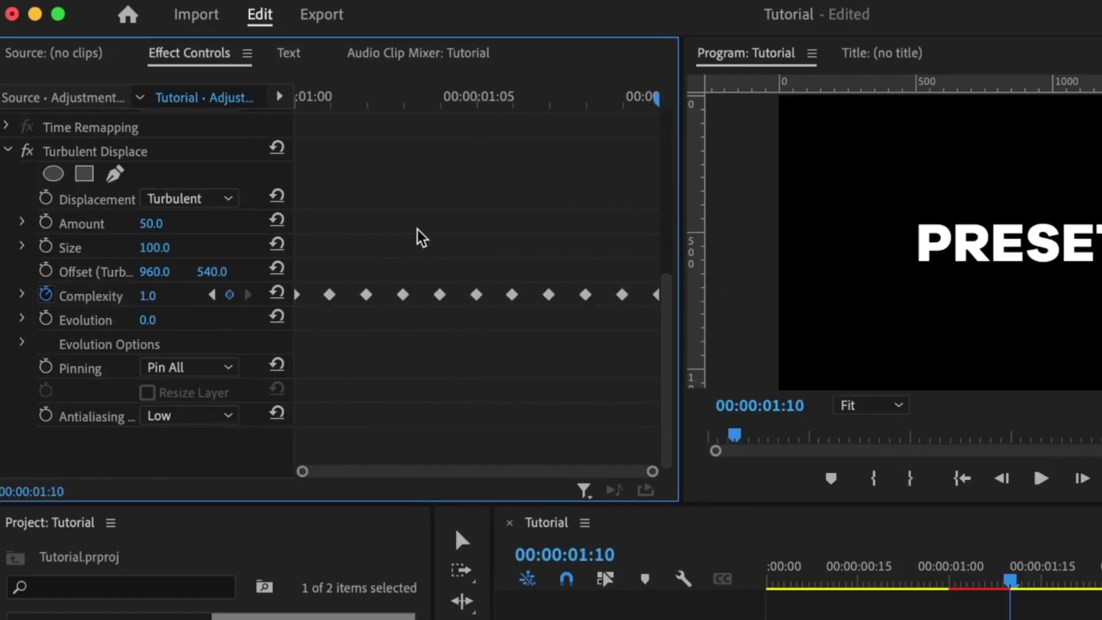
{"action": "left_click_drag", "start_coordinate": [331, 96], "coordinate": [278, 89]}
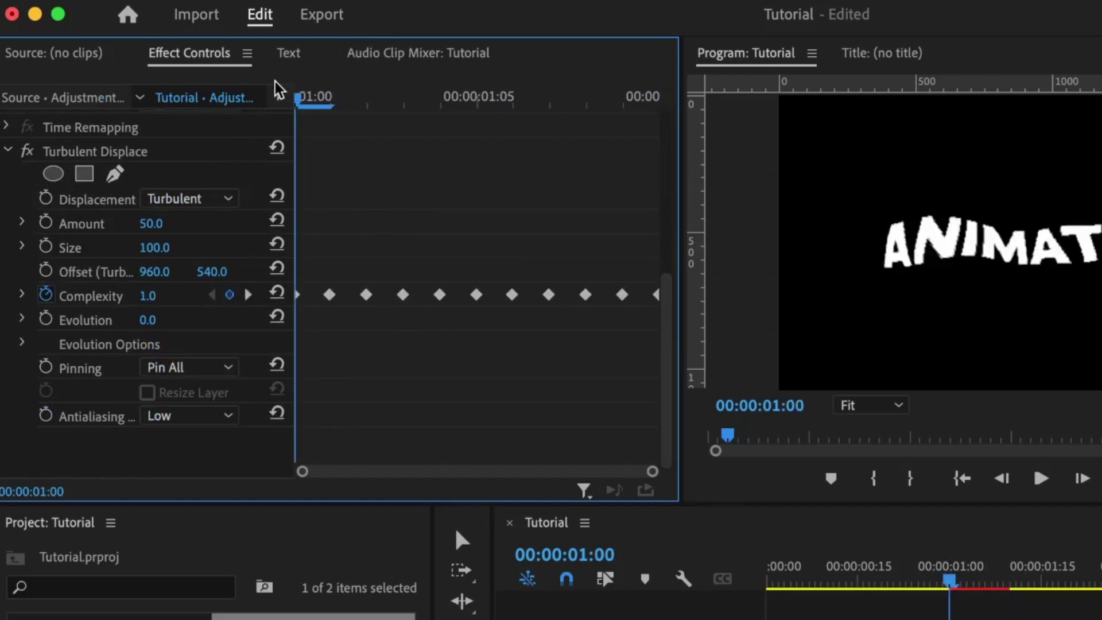
- Keyframe Evolution at 0.0 on 01:00 and set it to 1x5 at 01:10
{"action": "left_click", "coordinate": [46, 321]}
{"action": "left_click", "coordinate": [626, 95]}
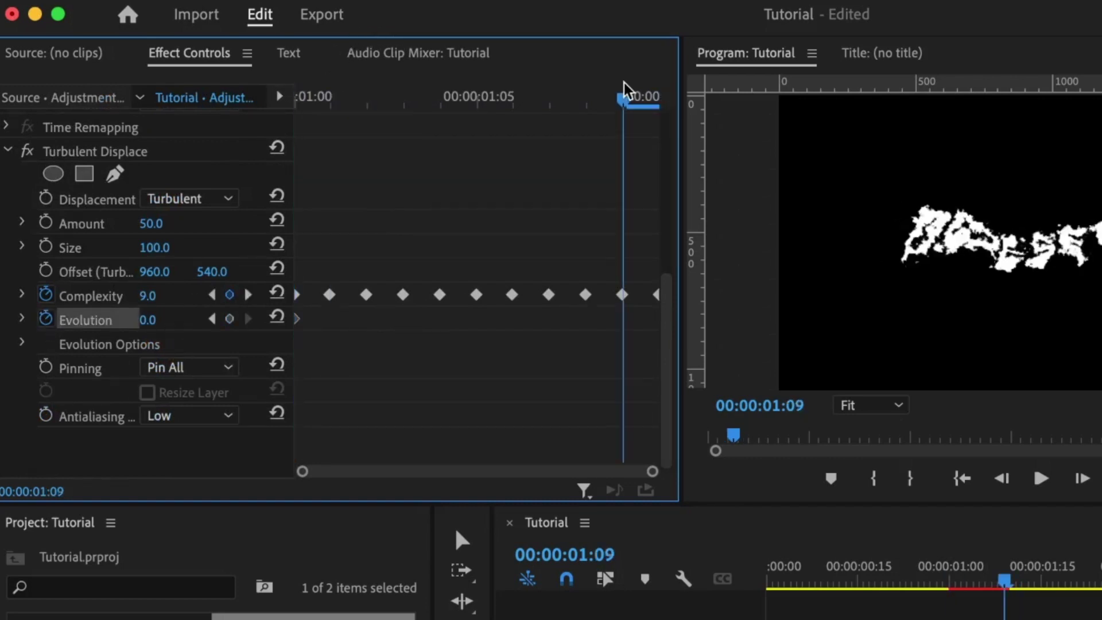
{"action": "key", "text": "Right"}
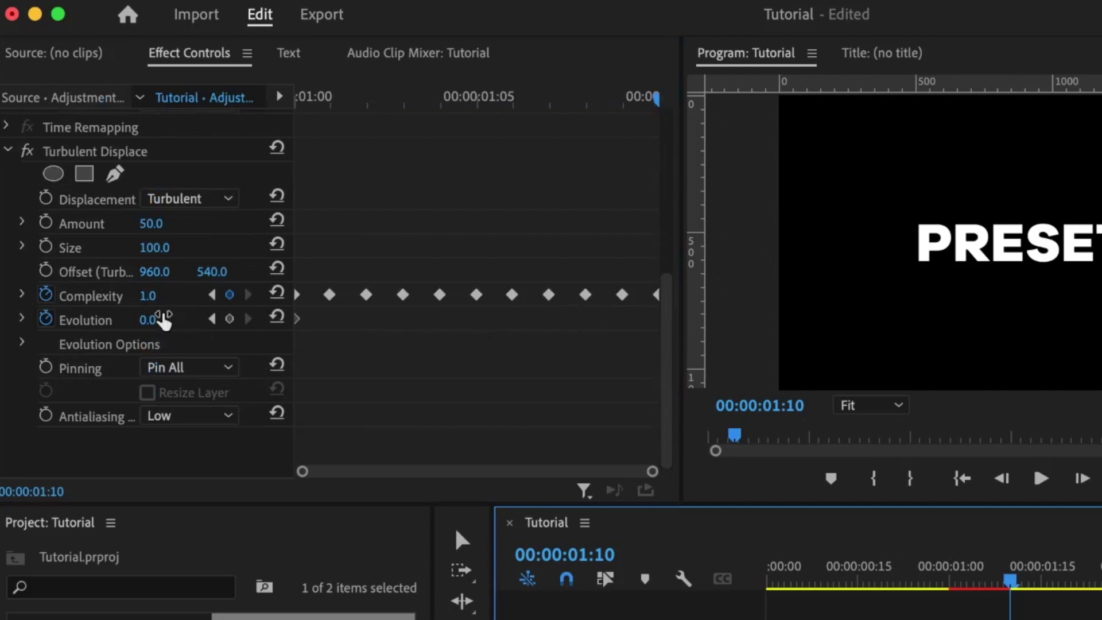
{"action": "left_click", "coordinate": [152, 322]}
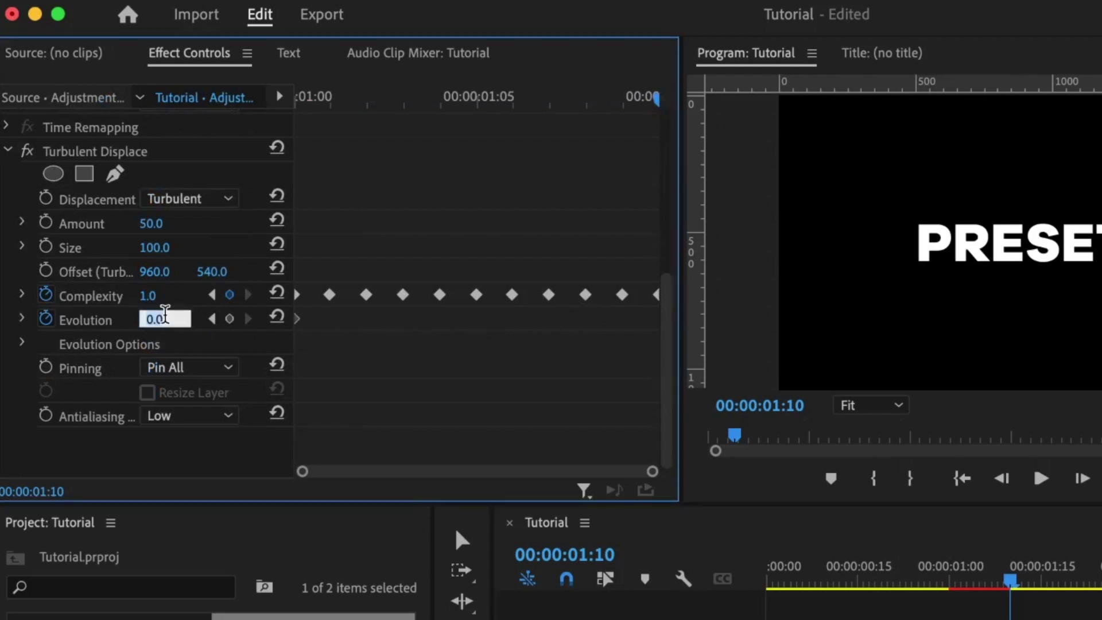
{"action": "type", "text": "1x5"}
{"action": "key", "text": "Return"}
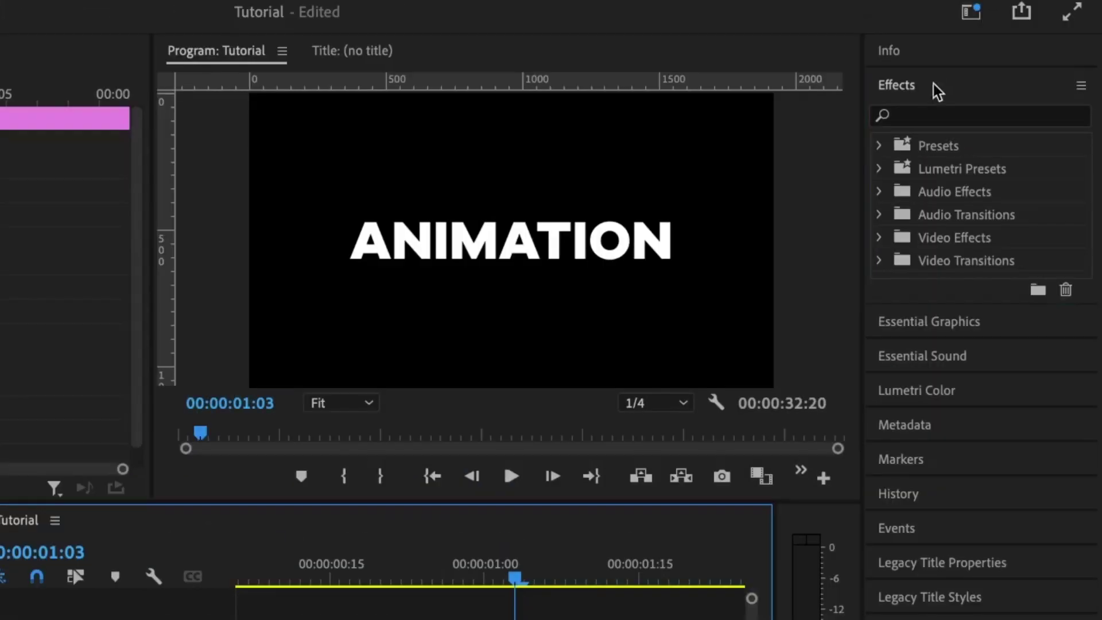
- Search 'mirror' and apply Mirror to the V2 adjustment layer clip, back at frame 01:00
{"action": "left_click", "coordinate": [916, 113]}
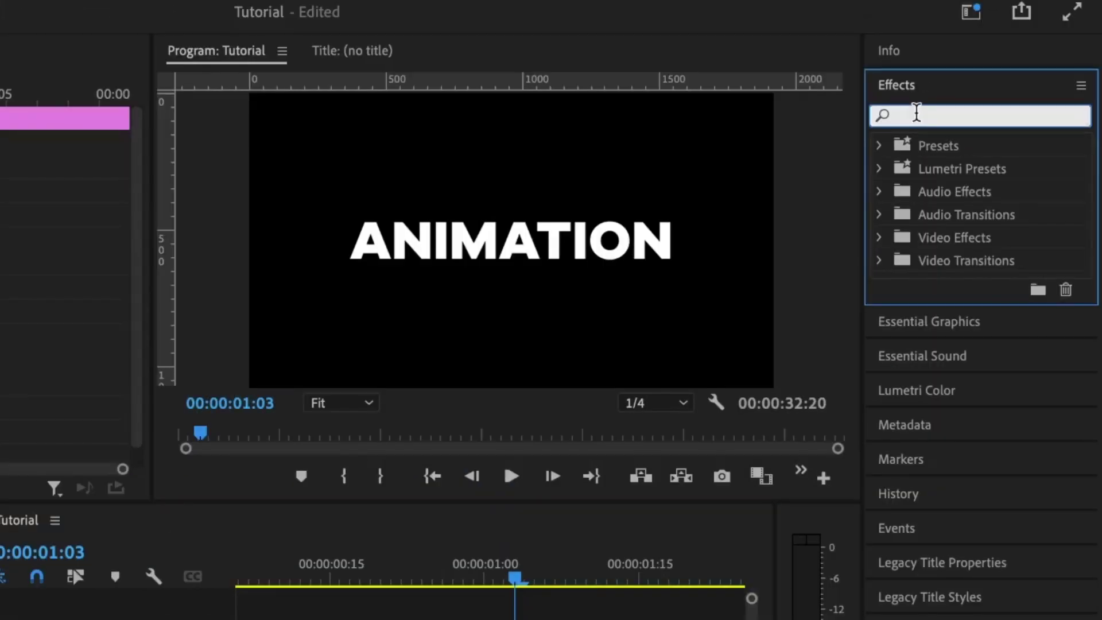
{"action": "type", "text": "mirror"}
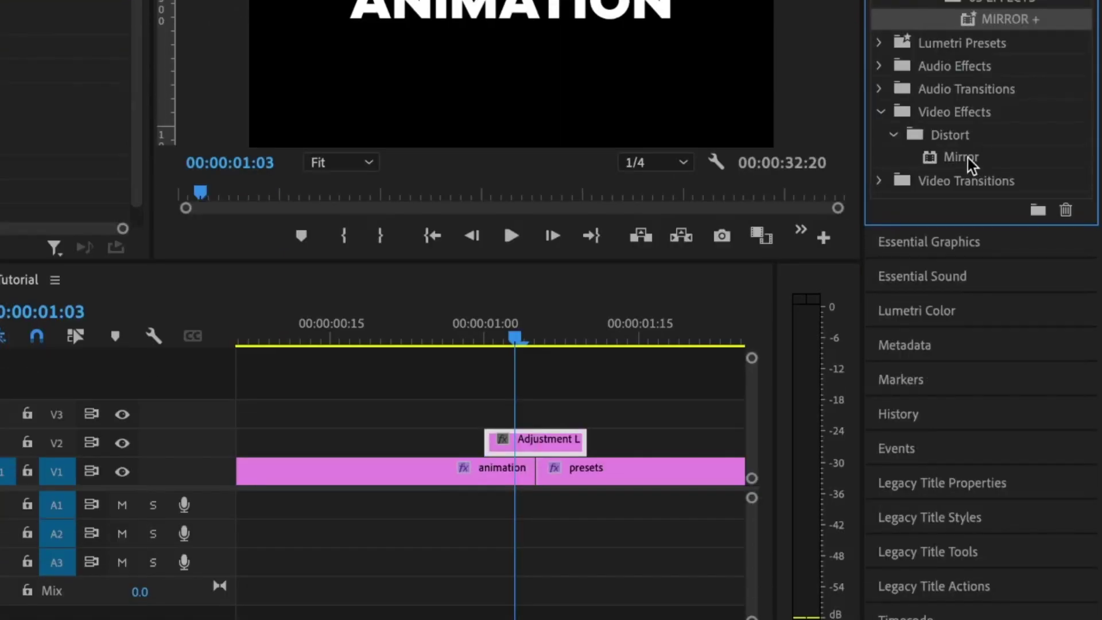
{"action": "left_click_drag", "start_coordinate": [968, 157], "coordinate": [519, 443]}
{"action": "key", "text": "Left"}
{"action": "key", "text": "Left"}
{"action": "key", "text": "Left"}
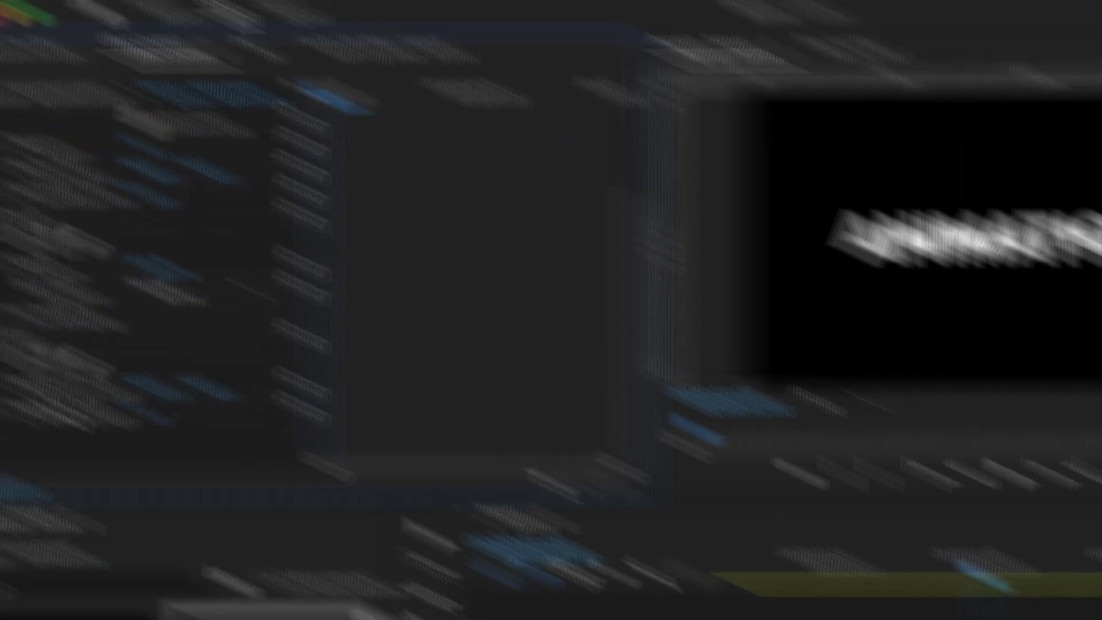
- Keyframe Reflection Angle from 01:00, setting 180 and then 90 on the following frames
{"action": "left_click", "coordinate": [40, 424]}
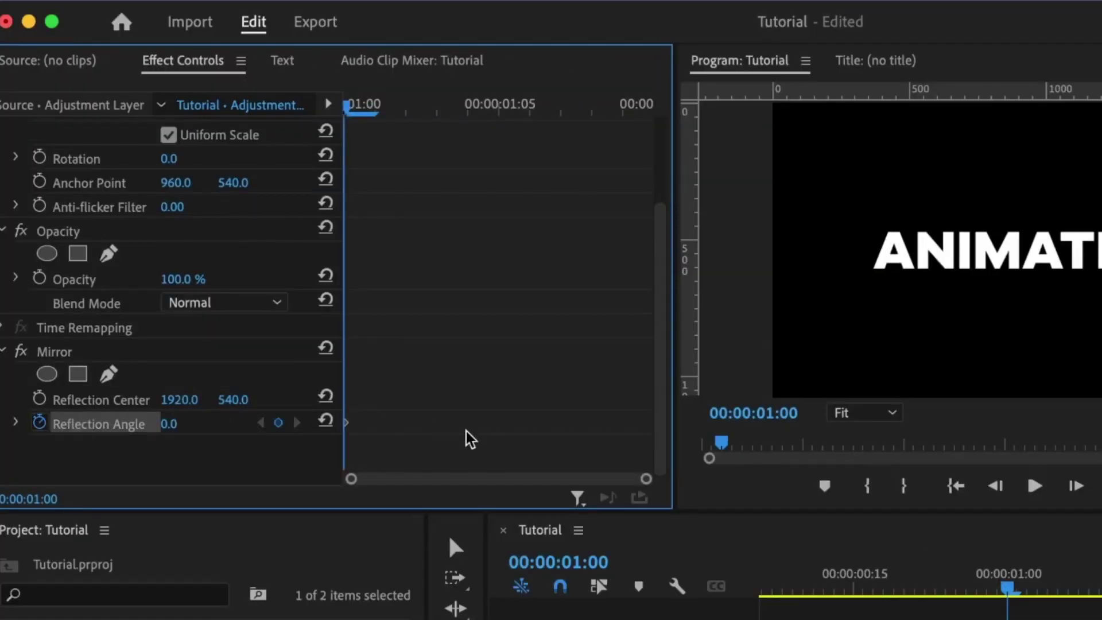
{"action": "key", "text": "Right"}
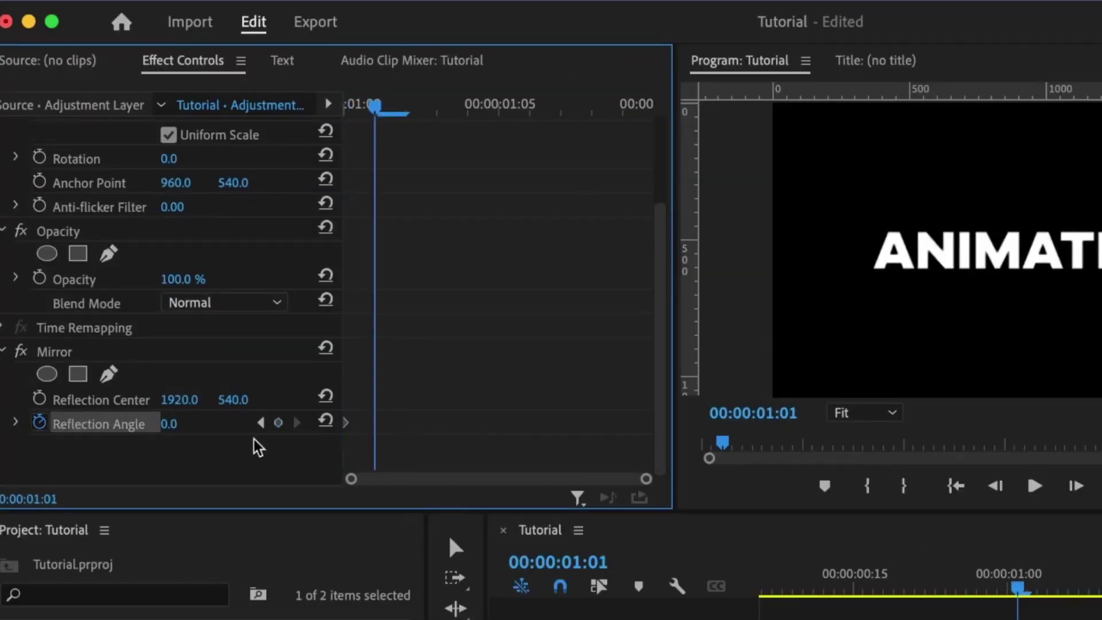
{"action": "left_click", "coordinate": [185, 423]}
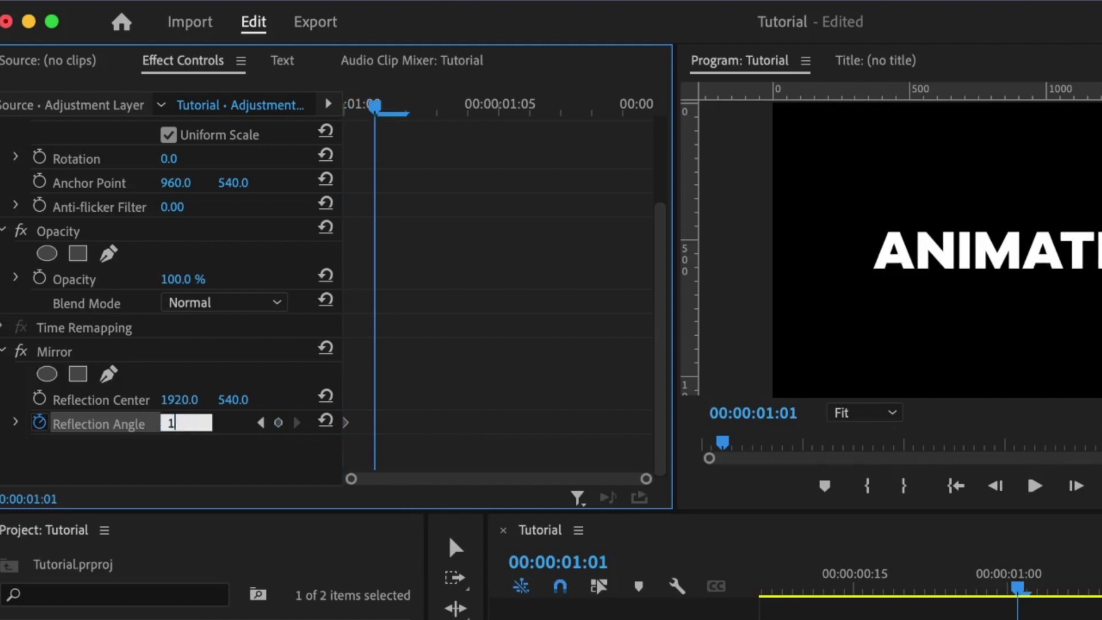
{"action": "key", "text": "Return"}
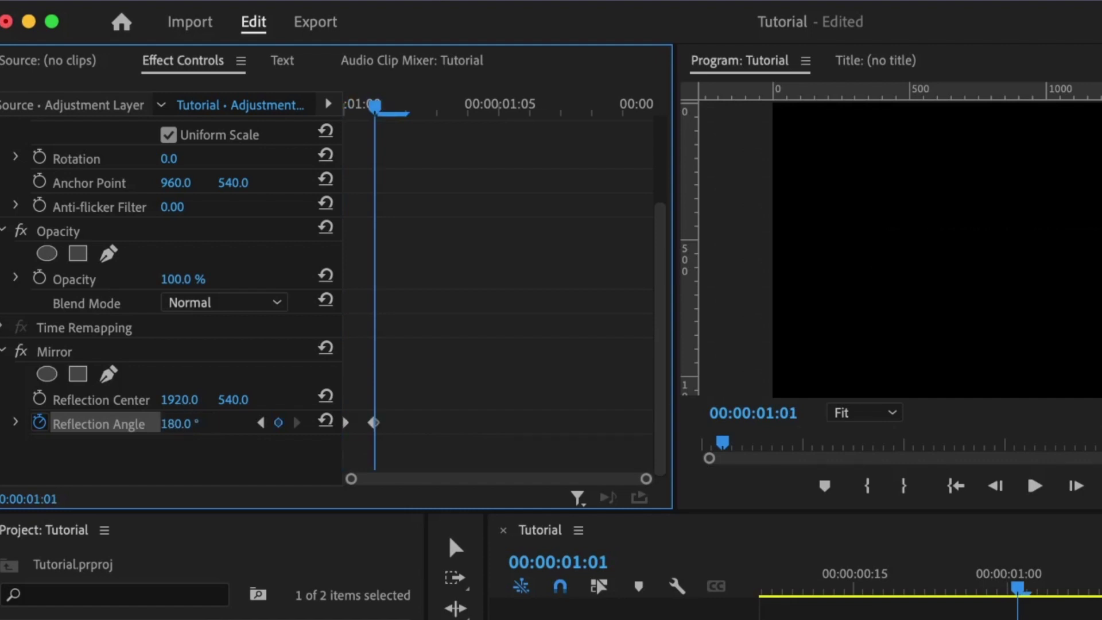
{"action": "key", "text": "Right"}
{"action": "left_click", "coordinate": [186, 423]}
{"action": "type", "text": "90"}
{"action": "key", "text": "Return"}
- Add further Reflection Angle keyframes at 180, then select the keyframes and render a preview
{"action": "key", "text": "Right"}
{"action": "left_click", "coordinate": [185, 423]}
{"action": "type", "text": "180"}
{"action": "key", "text": "Return"}
{"action": "key", "text": "Right"}
{"action": "left_click", "coordinate": [185, 423]}
{"action": "left_click_drag", "start_coordinate": [374, 394], "coordinate": [505, 433]}
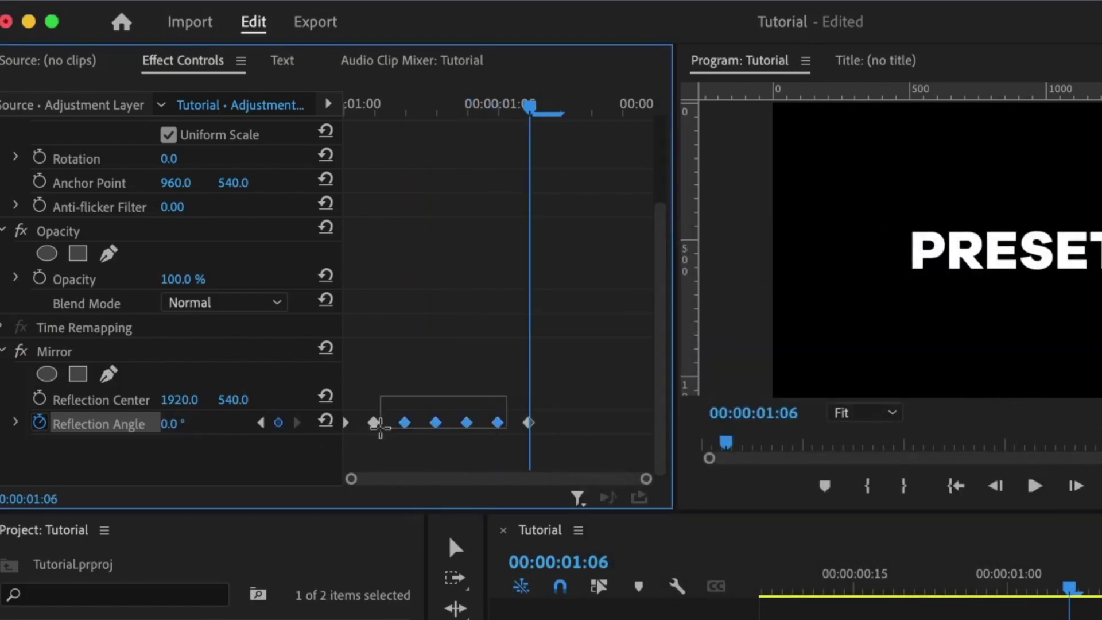
{"action": "key", "text": "Return"}
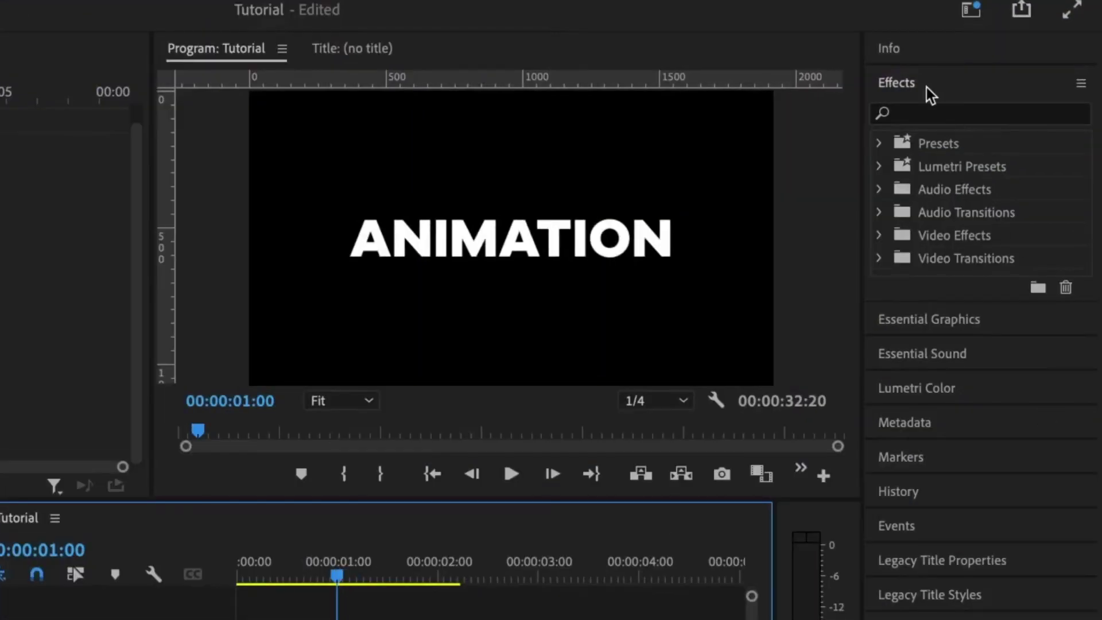
- Search 'turbul' and apply Turbulent Displace to the adjustment layer clip
{"action": "left_click", "coordinate": [929, 113]}
{"action": "type", "text": "turbulent displace"}
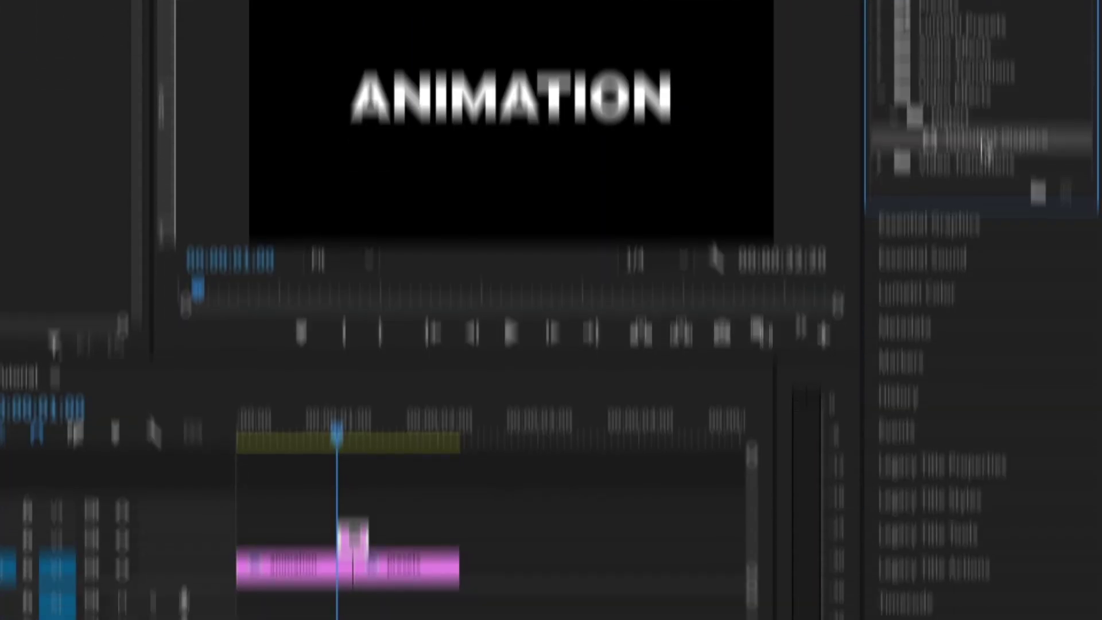
{"action": "left_click_drag", "start_coordinate": [995, 280], "coordinate": [353, 462]}
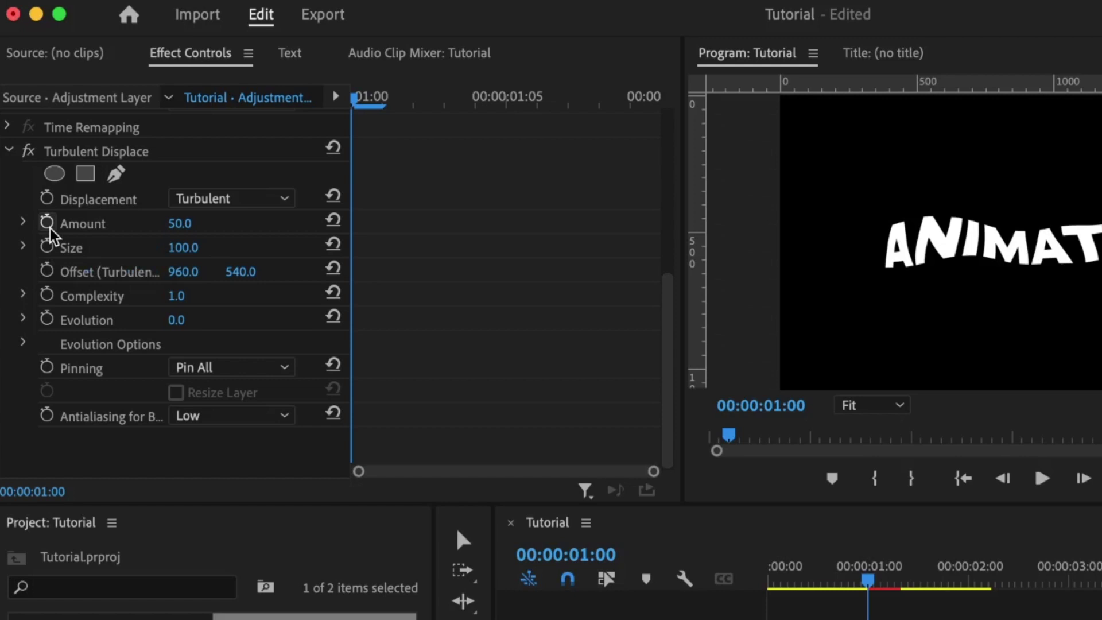
- Start keyframing Amount, setting 90 and 70 on successive frames
{"action": "left_click", "coordinate": [95, 230]}
{"action": "left_click", "coordinate": [48, 224]}
{"action": "key", "text": "Right"}
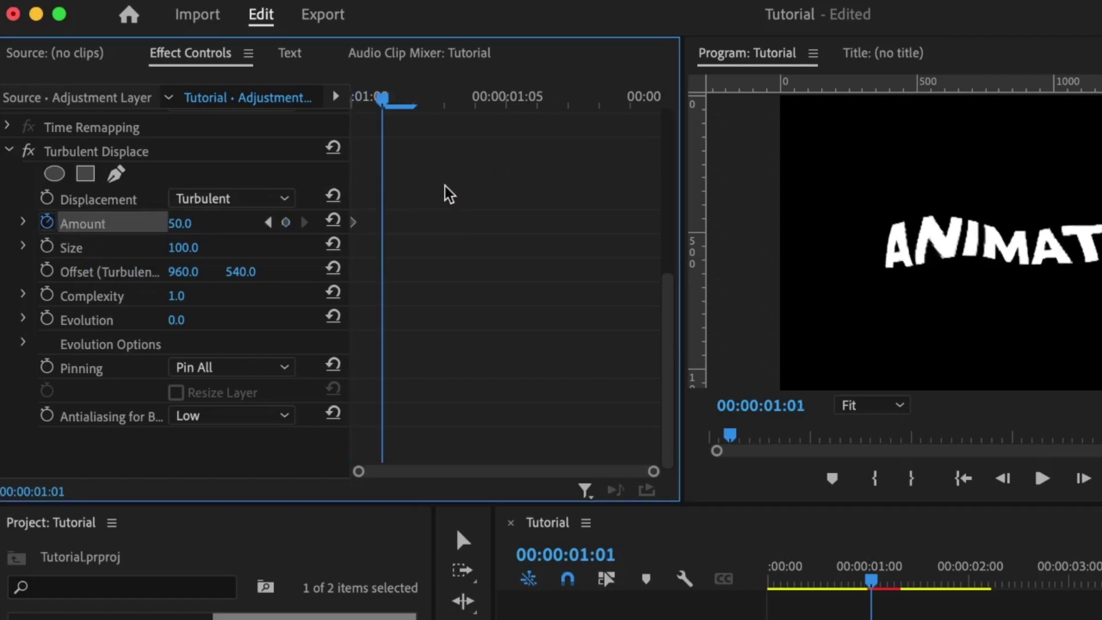
{"action": "left_click", "coordinate": [184, 223]}
{"action": "type", "text": "90"}
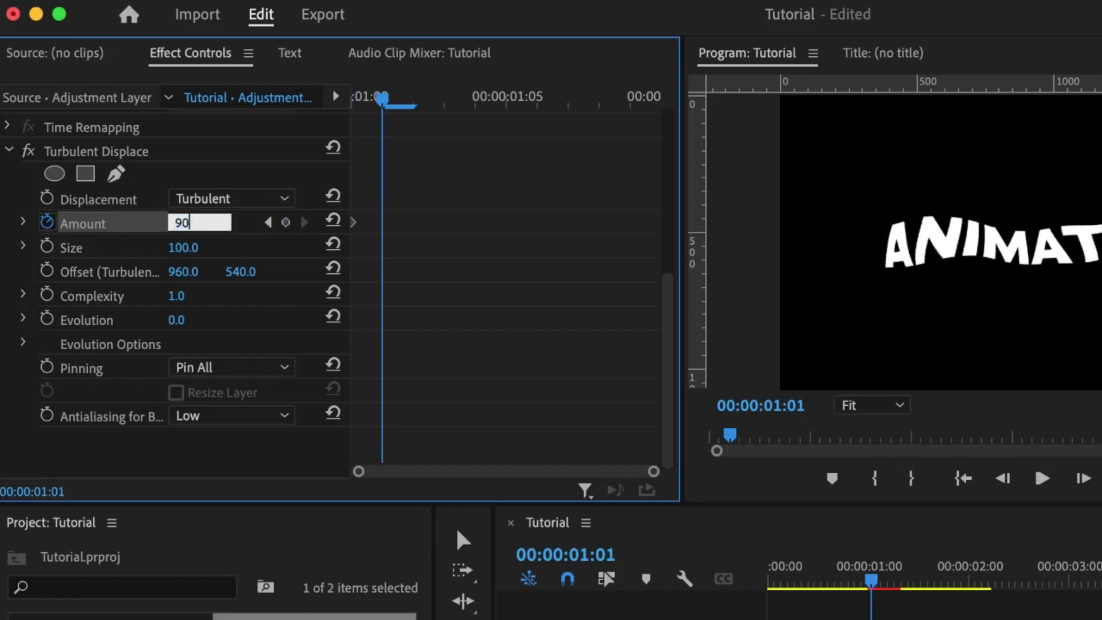
{"action": "key", "text": "Return"}
{"action": "key", "text": "Right"}
{"action": "left_click", "coordinate": [179, 223]}
{"action": "type", "text": "70"}
{"action": "key", "text": "Return"}
- Continue per-frame Amount keyframes with values 20, 723 and 67
{"action": "key", "text": "Right"}
{"action": "left_click", "coordinate": [180, 223]}
{"action": "type", "text": "20"}
{"action": "key", "text": "Return"}
{"action": "key", "text": "Right"}
{"action": "type", "text": "723"}
{"action": "key", "text": "Right"}
{"action": "left_click", "coordinate": [180, 224]}
{"action": "type", "text": "67"}
{"action": "key", "text": "Return"}
{"action": "key", "text": "Right"}
- Return to the transition start and keyframe Size per frame at 40, 90, 14 and 50
{"action": "key", "text": "Return"}
{"action": "key", "text": "Up"}
{"action": "left_click", "coordinate": [47, 246]}
{"action": "type", "text": "40"}
{"action": "key", "text": "Return"}
{"action": "key", "text": "Right"}
{"action": "type", "text": "90"}
{"action": "key", "text": "Return"}
{"action": "key", "text": "Right"}
{"action": "type", "text": "14"}
{"action": "key", "text": "Return"}
{"action": "key", "text": "Right"}
{"action": "type", "text": "50"}
{"action": "key", "text": "Return"}
- Continue per-frame Size keyframes with values 150, 15, 90 and 40 through 01:10
{"action": "key", "text": "Right"}
{"action": "type", "text": "150"}
{"action": "key", "text": "Return"}
{"action": "key", "text": "Right"}
{"action": "type", "text": "15"}
{"action": "key", "text": "Return"}
{"action": "key", "text": "Right"}
{"action": "type", "text": "90"}
{"action": "key", "text": "Return"}
{"action": "key", "text": "Right"}
{"action": "type", "text": "40"}
{"action": "key", "text": "Return"}
{"action": "key", "text": "Right"}
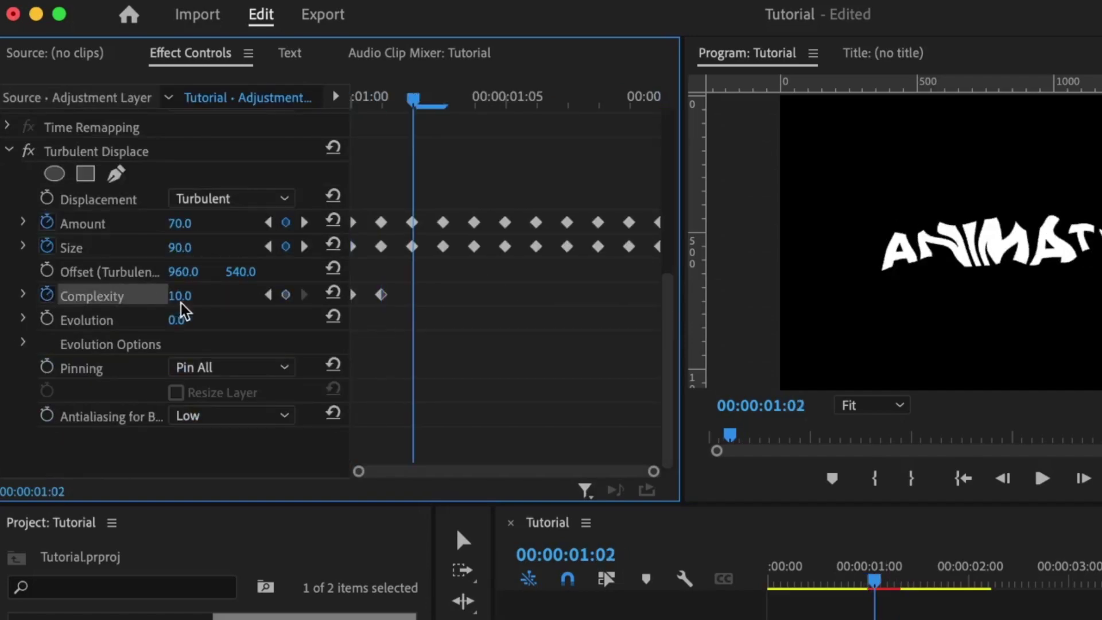
{"action": "key", "text": "Right"}
{"action": "key", "text": "Right"}
{"action": "key", "text": "Right"}
{"action": "key", "text": "Right"}
{"action": "key", "text": "Right"}
{"action": "key", "text": "Right"}
{"action": "key", "text": "Right"}
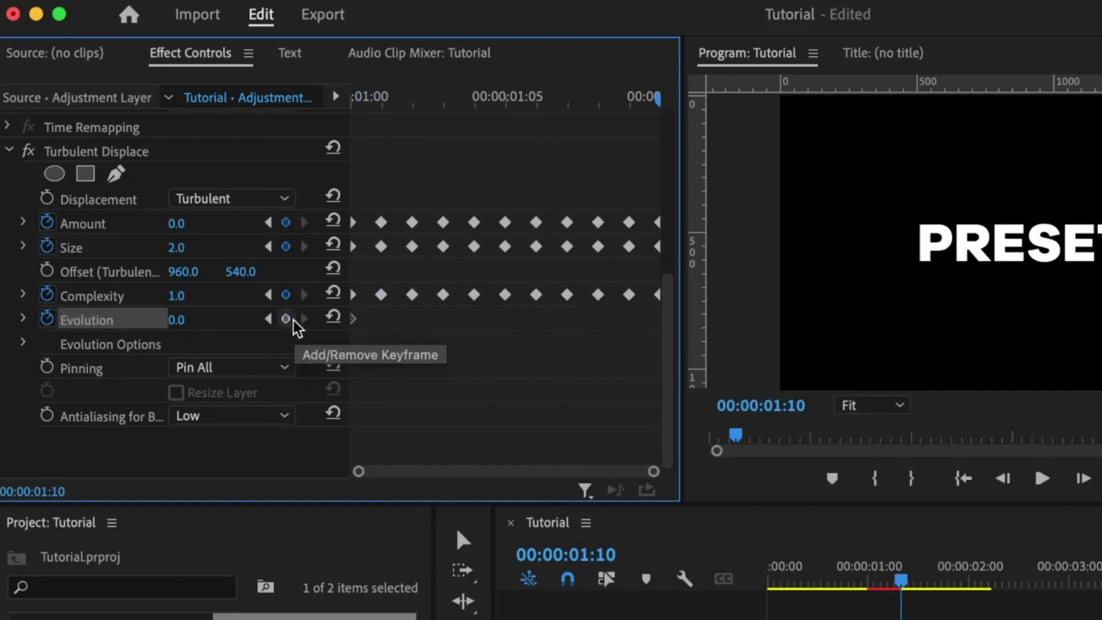
- Keyframe Turbulent Displace Evolution at 01:00 and set it to 1x56 at 01:10
{"action": "left_click", "coordinate": [286, 319]}
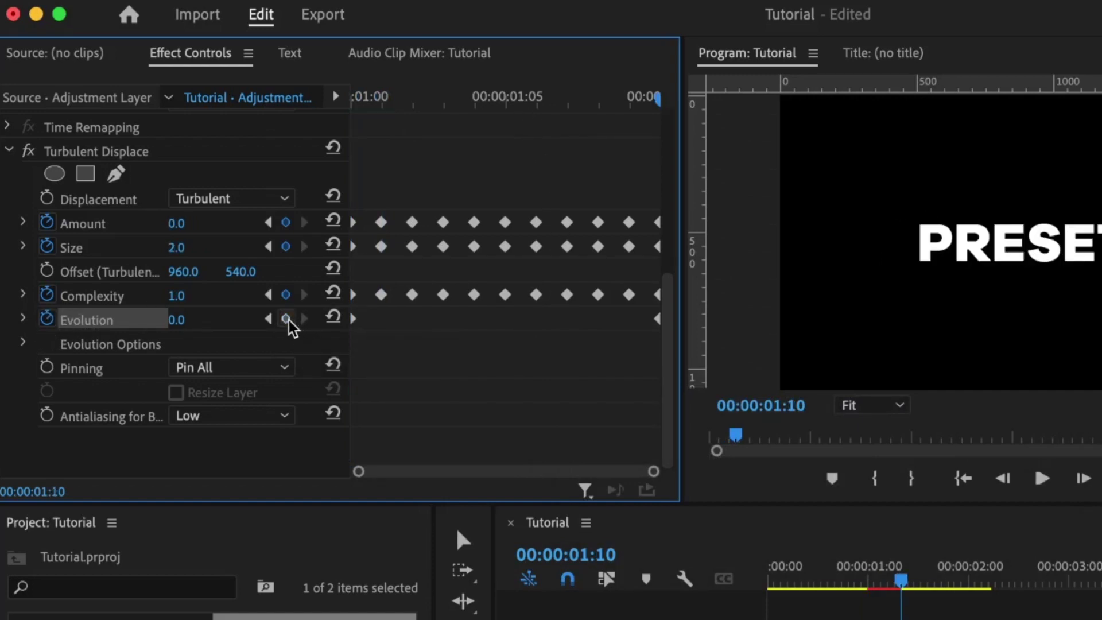
{"action": "left_click", "coordinate": [180, 319]}
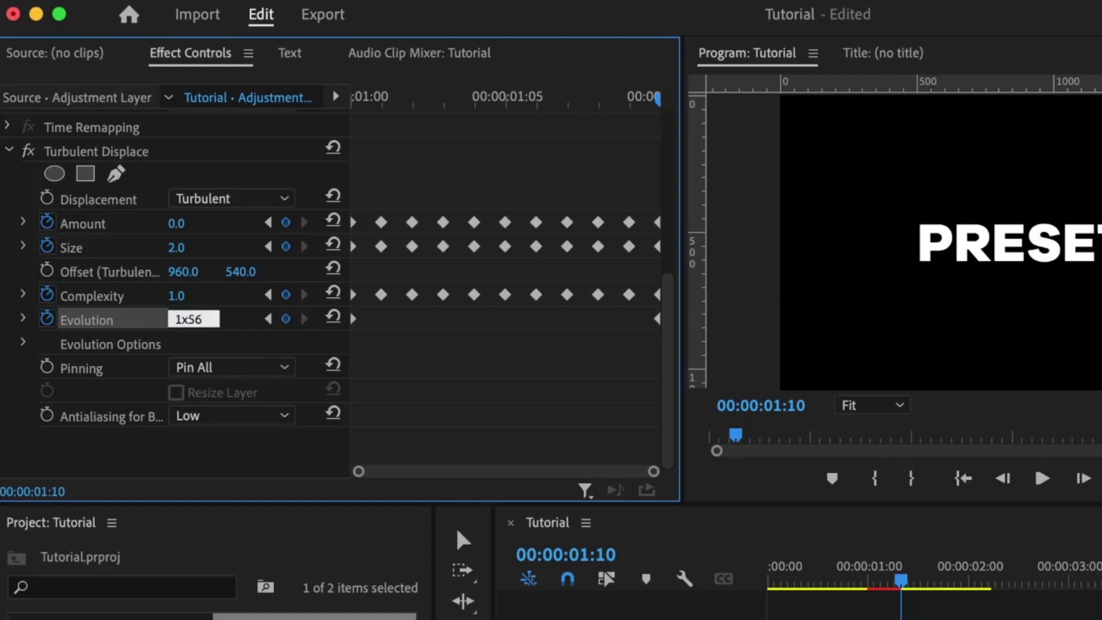
{"action": "key", "text": "Return"}
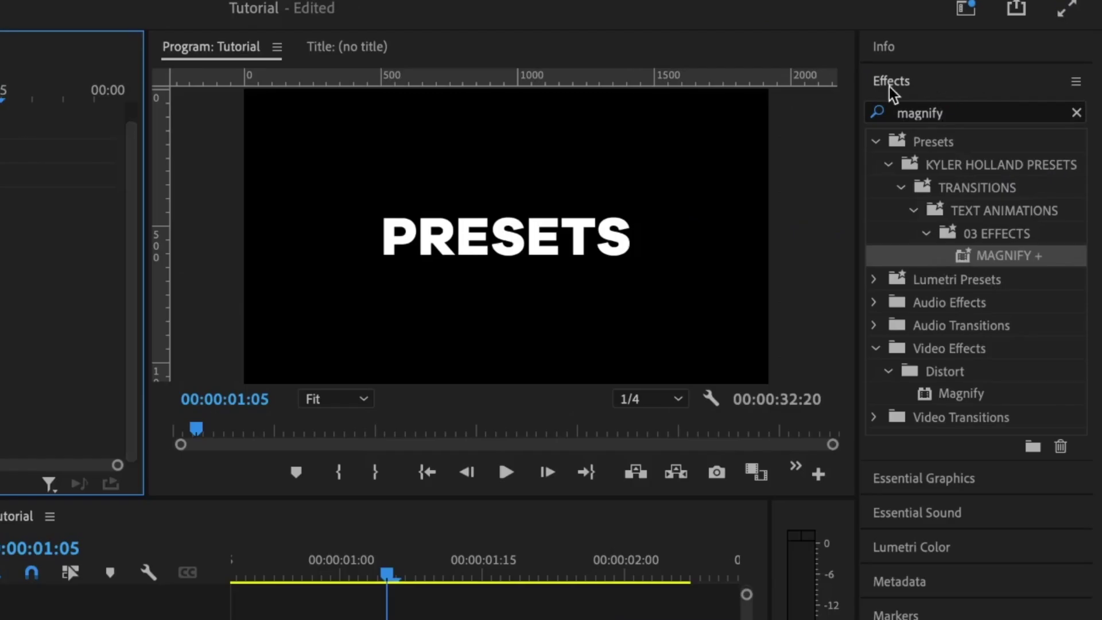
- Apply Magnify to the V2 adjustment clip with a Square shape and Size 1528
{"action": "left_click_drag", "start_coordinate": [965, 398], "coordinate": [373, 619]}
{"action": "left_click_drag", "start_coordinate": [559, 456], "coordinate": [563, 453]}
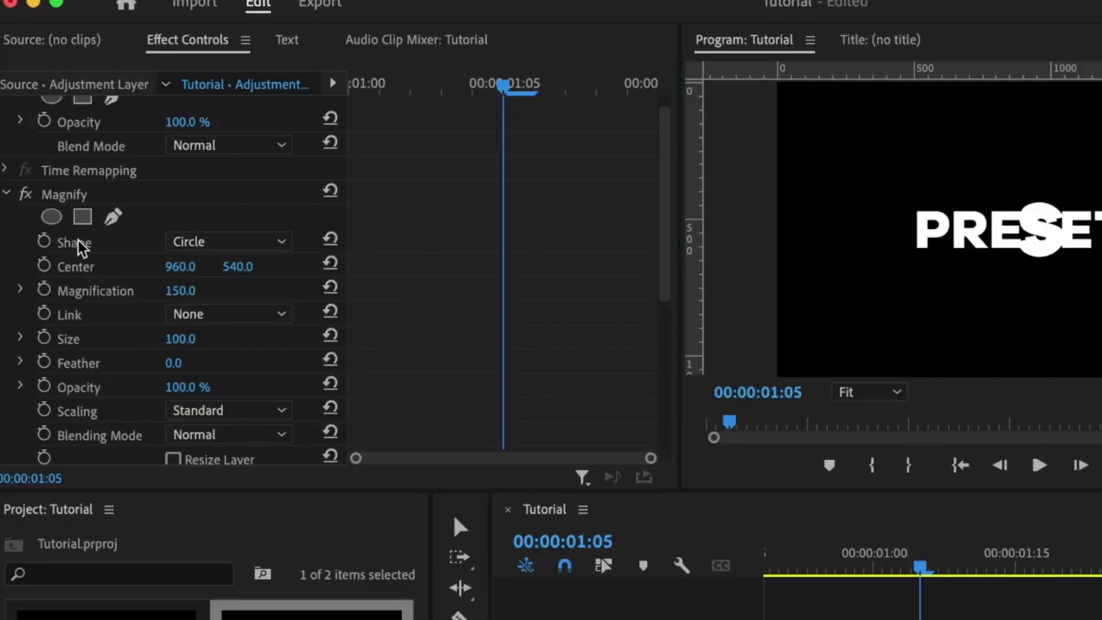
{"action": "left_click", "coordinate": [186, 242]}
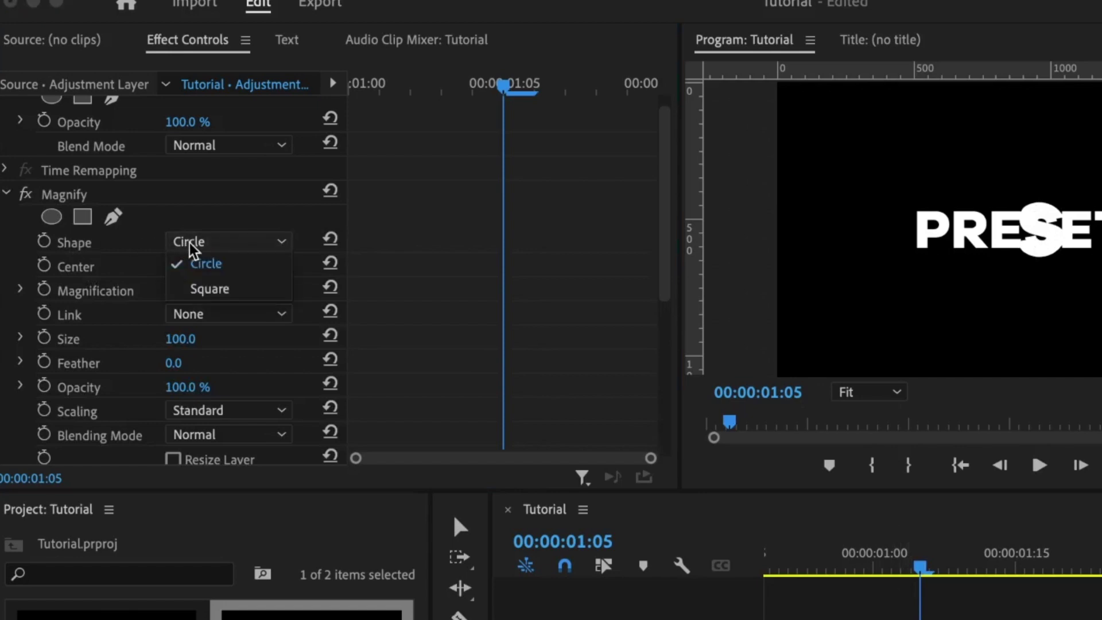
{"action": "left_click", "coordinate": [221, 288]}
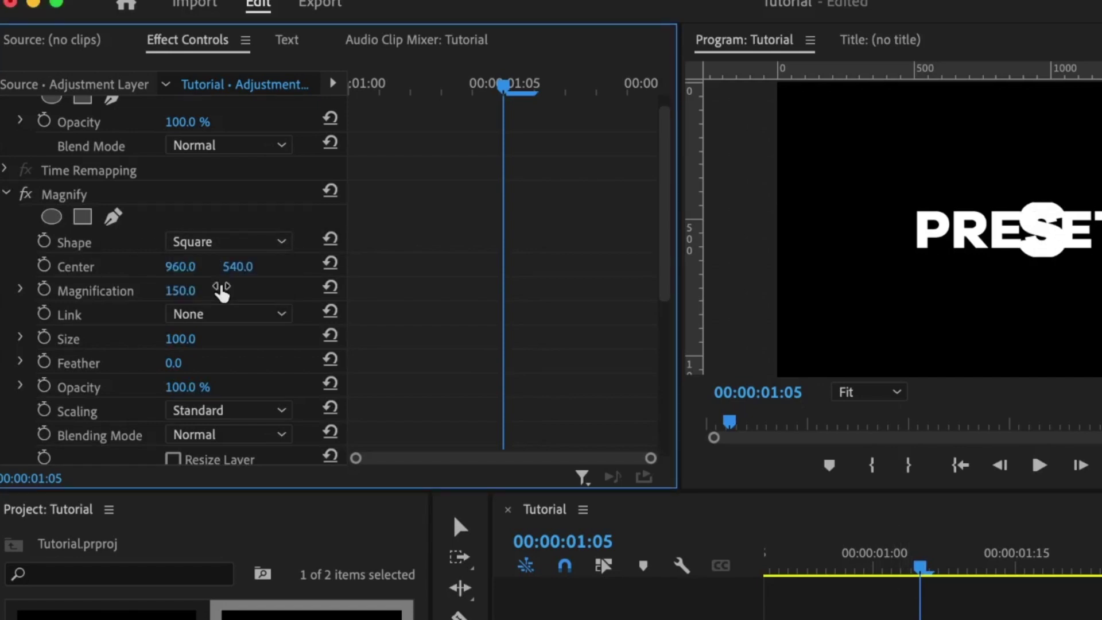
{"action": "mouse_move", "coordinate": [180, 339]}
{"action": "left_mouse_down"}
{"action": "mouse_move", "coordinate": [255, 338]}
{"action": "mouse_move", "coordinate": [197, 340]}
{"action": "left_mouse_up"}
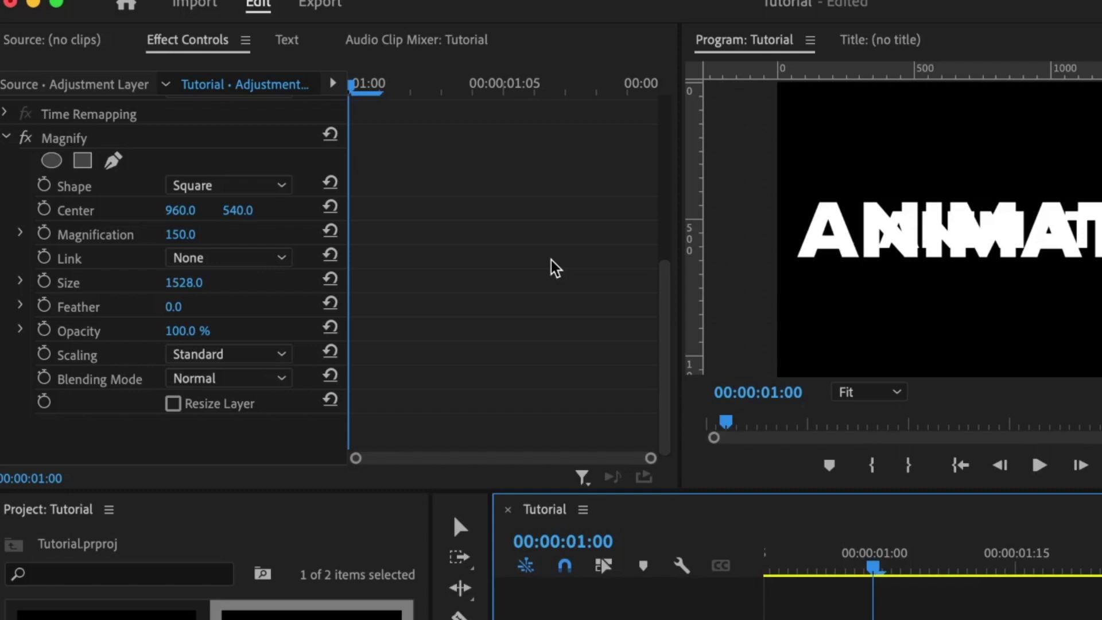
- Start keyframing Magnification and set it to 110 at 01:01
{"action": "left_click", "coordinate": [43, 235]}
{"action": "key", "text": "Right"}
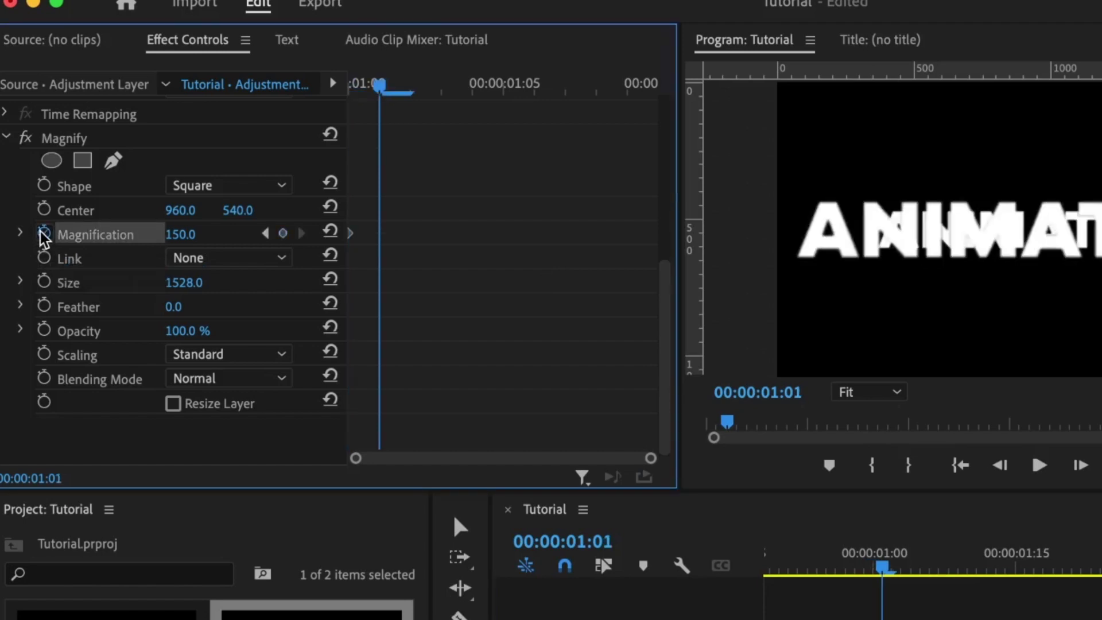
{"action": "left_click", "coordinate": [180, 234]}
{"action": "type", "text": "110"}
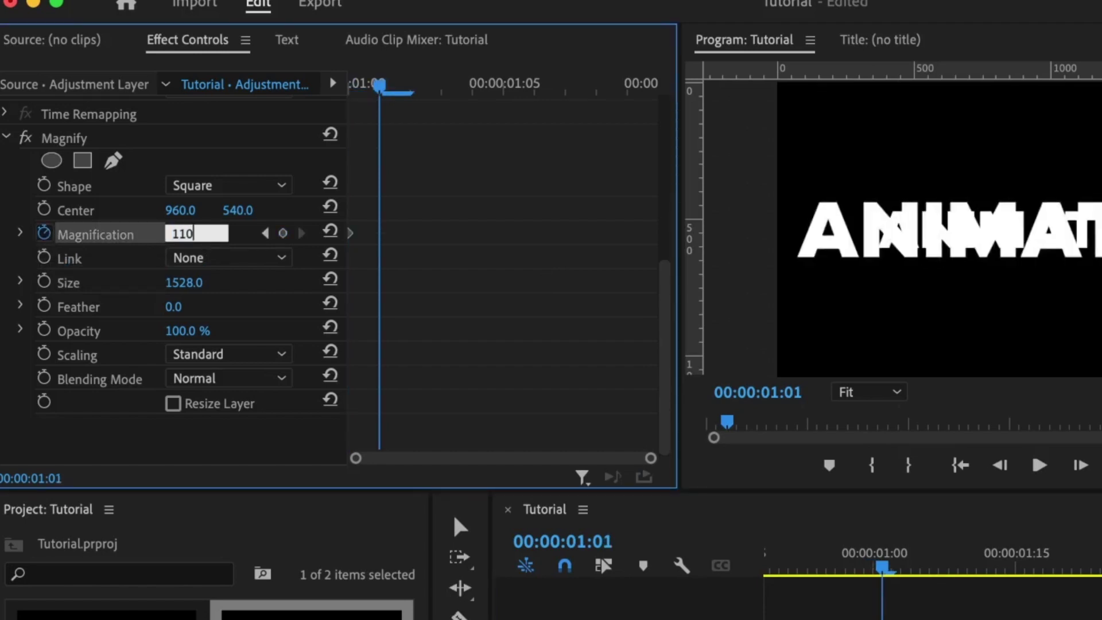
{"action": "key", "text": "Return"}
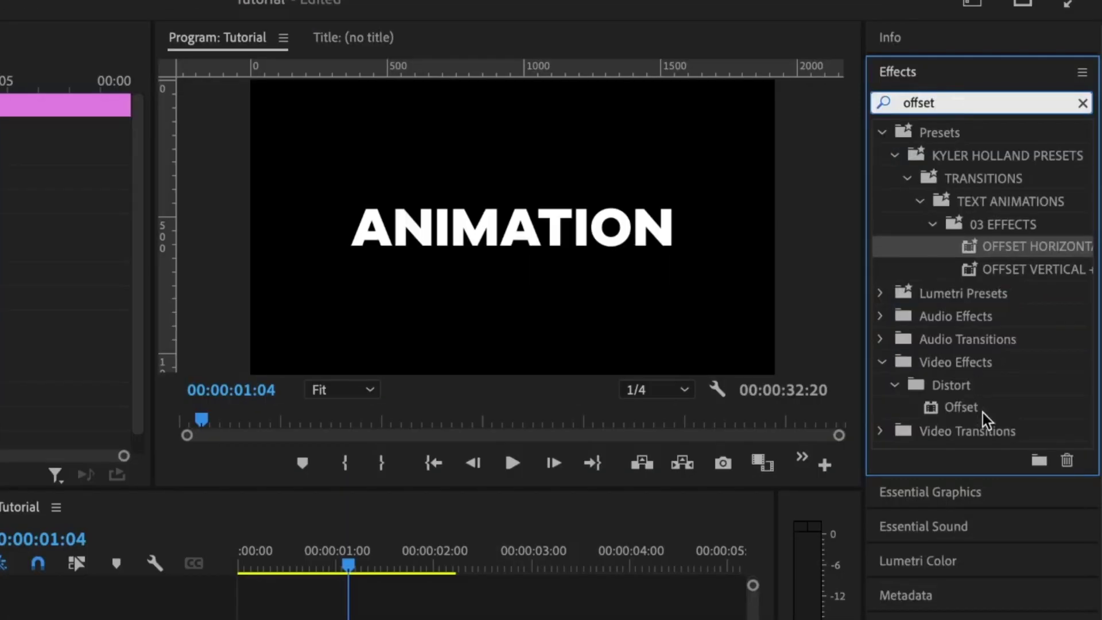
- Apply Offset to the V2 adjustment clip and keyframe Shift Center To, pushing it right
{"action": "left_click_drag", "start_coordinate": [974, 412], "coordinate": [351, 619]}
{"action": "left_click_drag", "start_coordinate": [588, 462], "coordinate": [588, 462]}
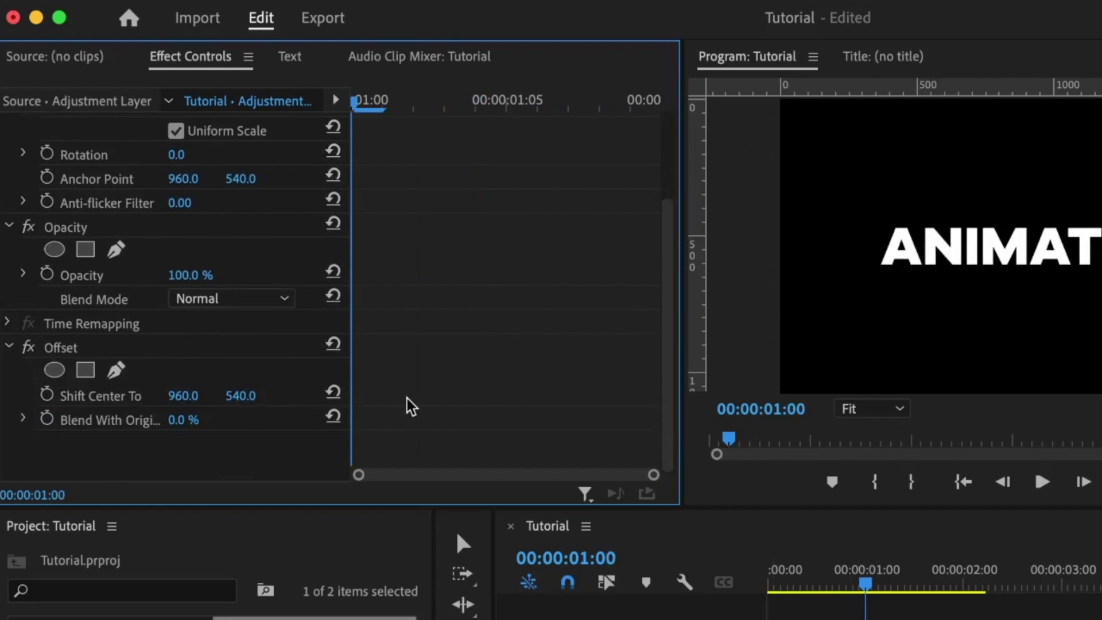
{"action": "left_click", "coordinate": [47, 395]}
{"action": "key", "text": "Right"}
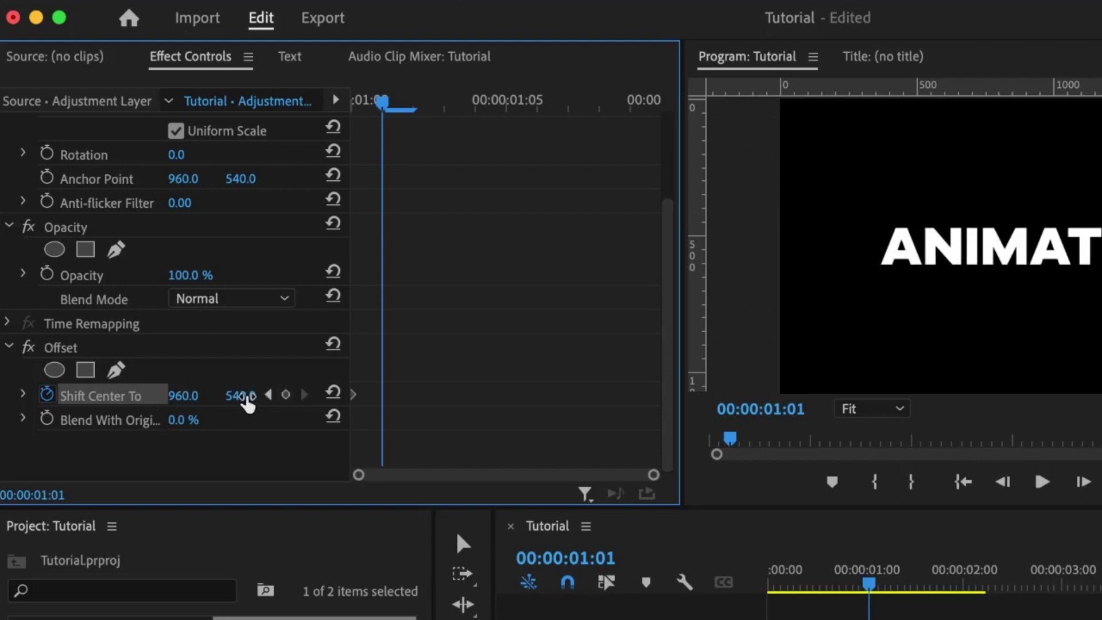
{"action": "left_click_drag", "start_coordinate": [175, 399], "coordinate": [217, 398]}
- Add alternating left-right Shift Center To keyframes per frame, then copy and paste them
{"action": "key", "text": "Right"}
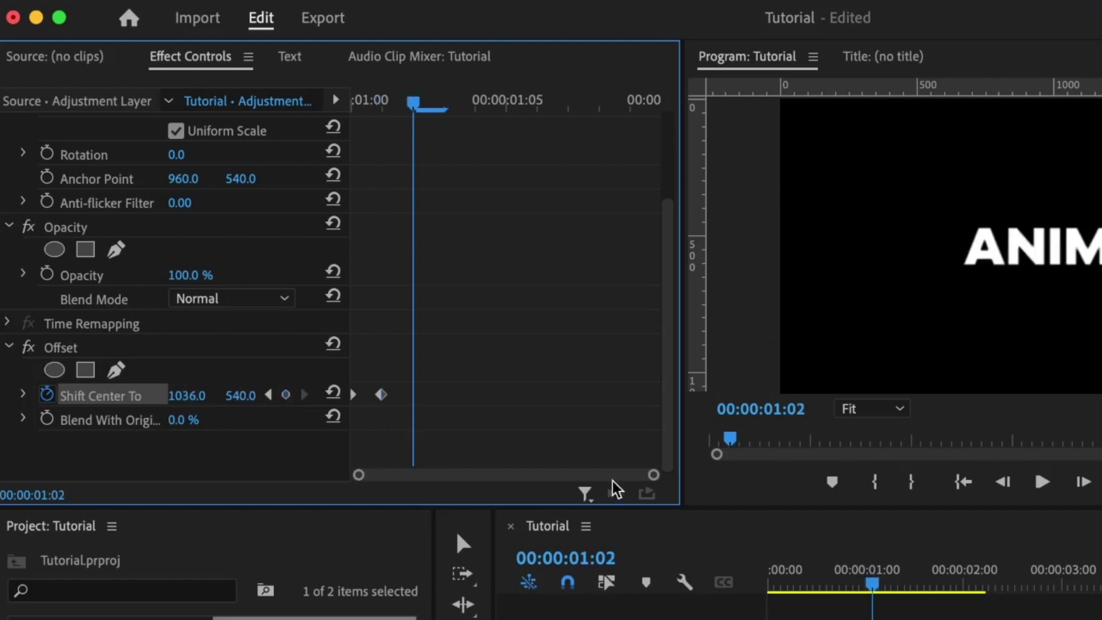
{"action": "left_click_drag", "start_coordinate": [187, 396], "coordinate": [114, 396]}
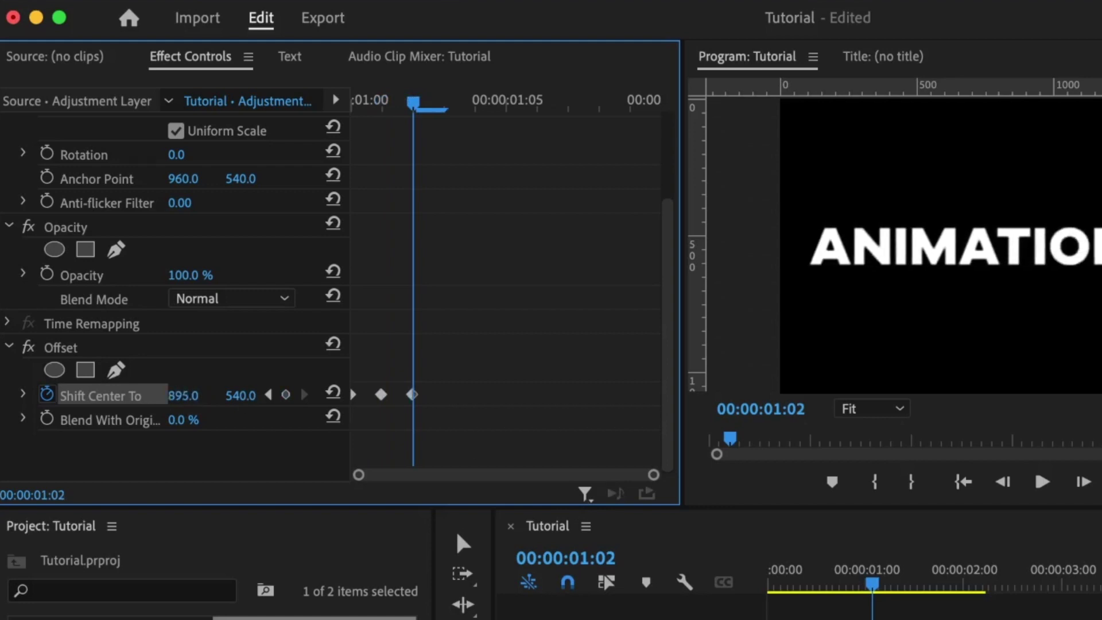
{"action": "key", "text": "Right"}
{"action": "left_click_drag", "start_coordinate": [192, 396], "coordinate": [231, 396]}
{"action": "left_click_drag", "start_coordinate": [135, 396], "coordinate": [190, 396]}
{"action": "key", "text": "Right"}
{"action": "key", "text": "Right"}
{"action": "key", "text": "Right"}
{"action": "key", "text": "Right"}
{"action": "left_click_drag", "start_coordinate": [517, 376], "coordinate": [391, 397]}
{"action": "key", "text": "ctrl+c"}
{"action": "key", "text": "ctrl+v"}
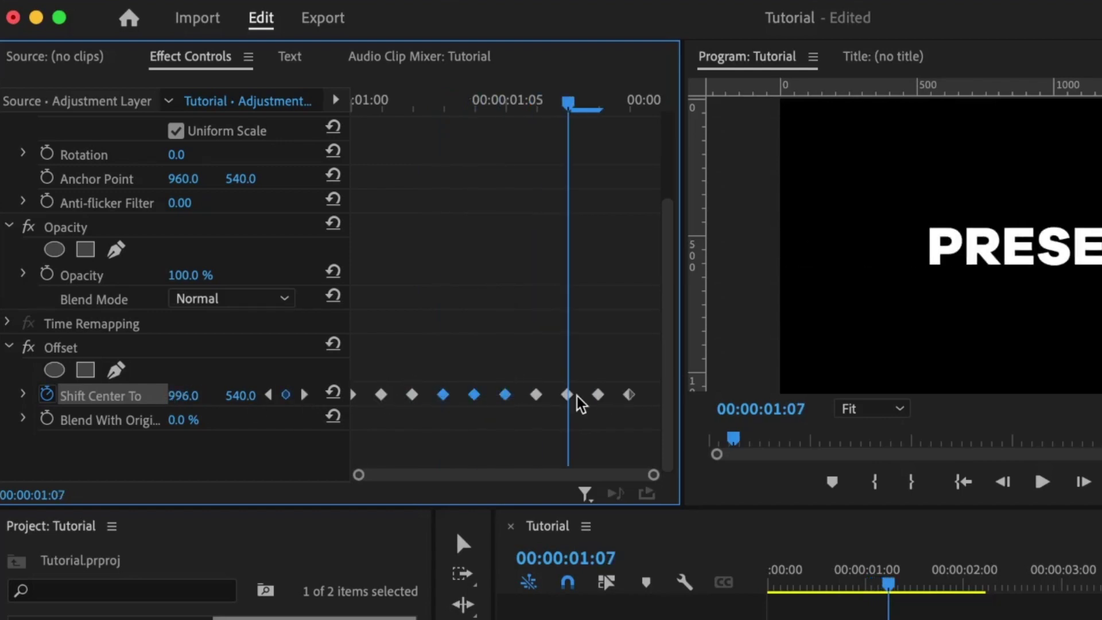
{"action": "left_click", "coordinate": [824, 607]}
{"action": "left_click", "coordinate": [859, 570]}
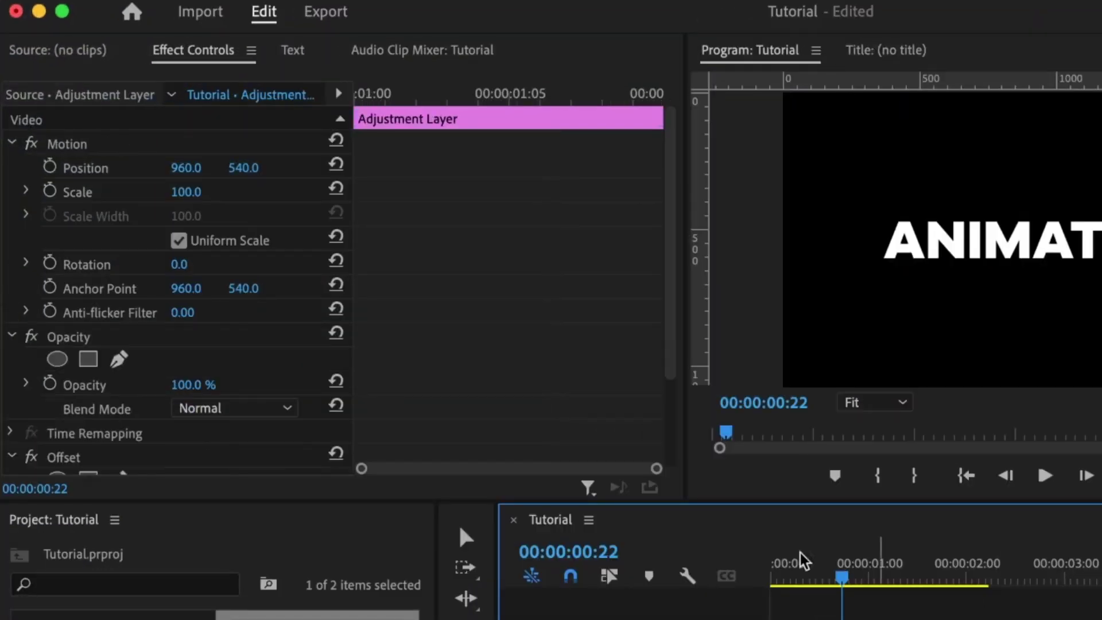
- Scroll Effect Controls to Offset and jump to its first Shift Center To keyframe
{"action": "scroll", "coordinate": [474, 374], "scroll_direction": "down", "scroll_amount": 5}
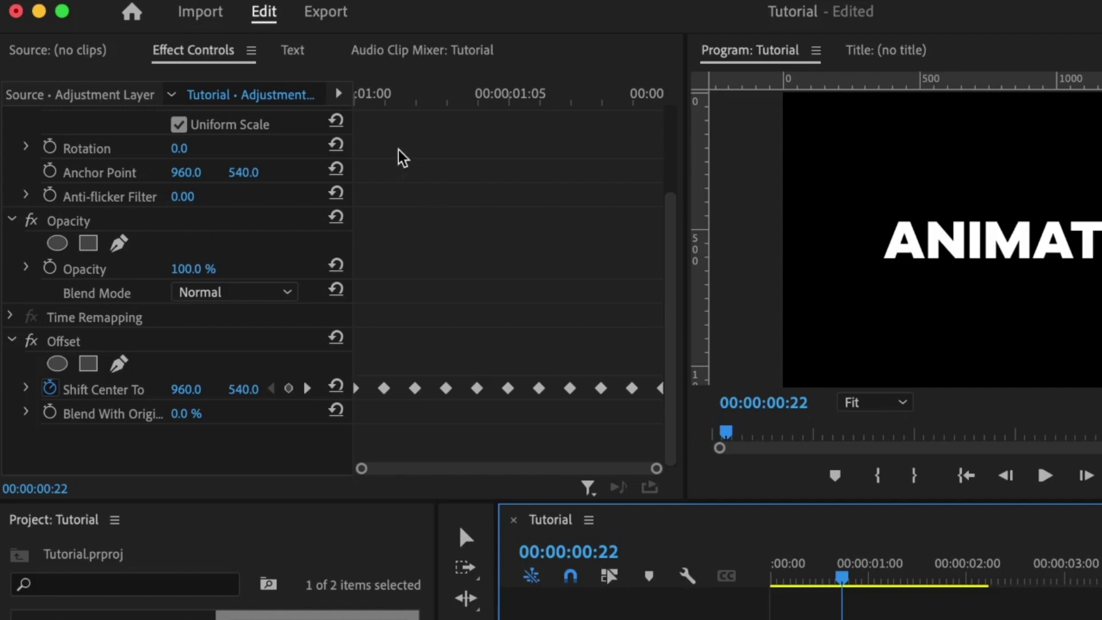
{"action": "left_click", "coordinate": [385, 95]}
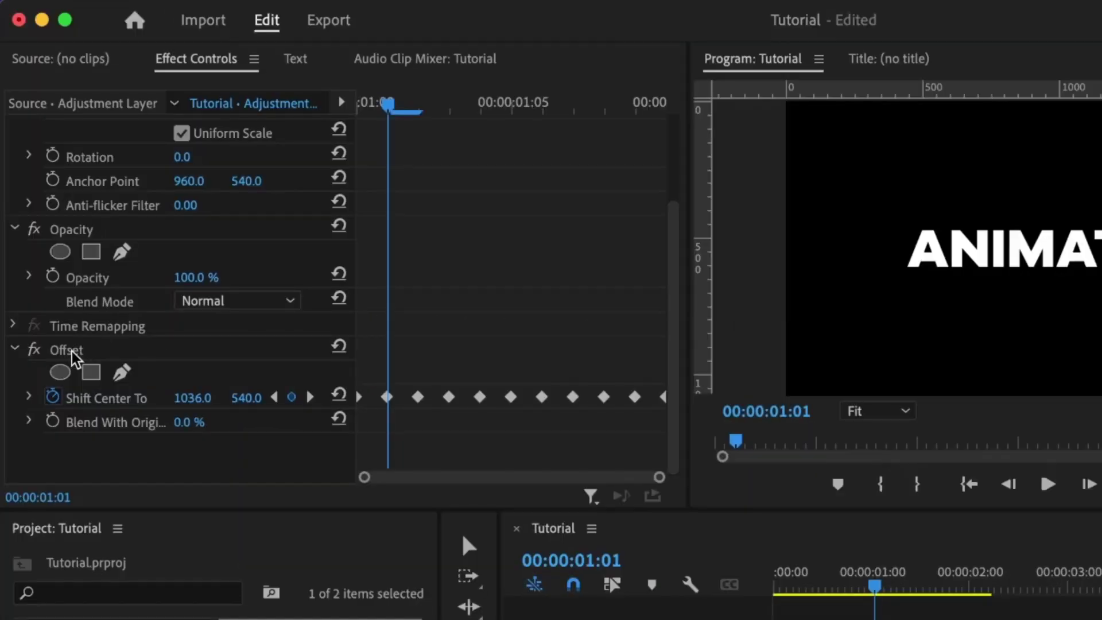
- Save the keyframed Offset effect from Effect Controls as a preset named 'Offset H'
{"action": "right_click", "coordinate": [74, 360]}
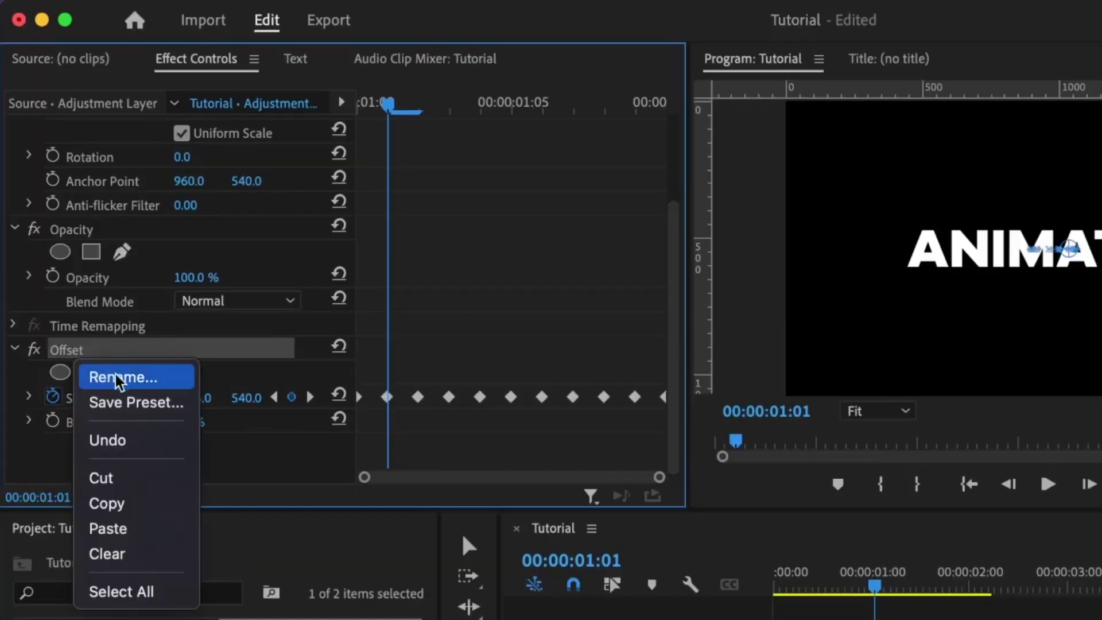
{"action": "left_click", "coordinate": [134, 406]}
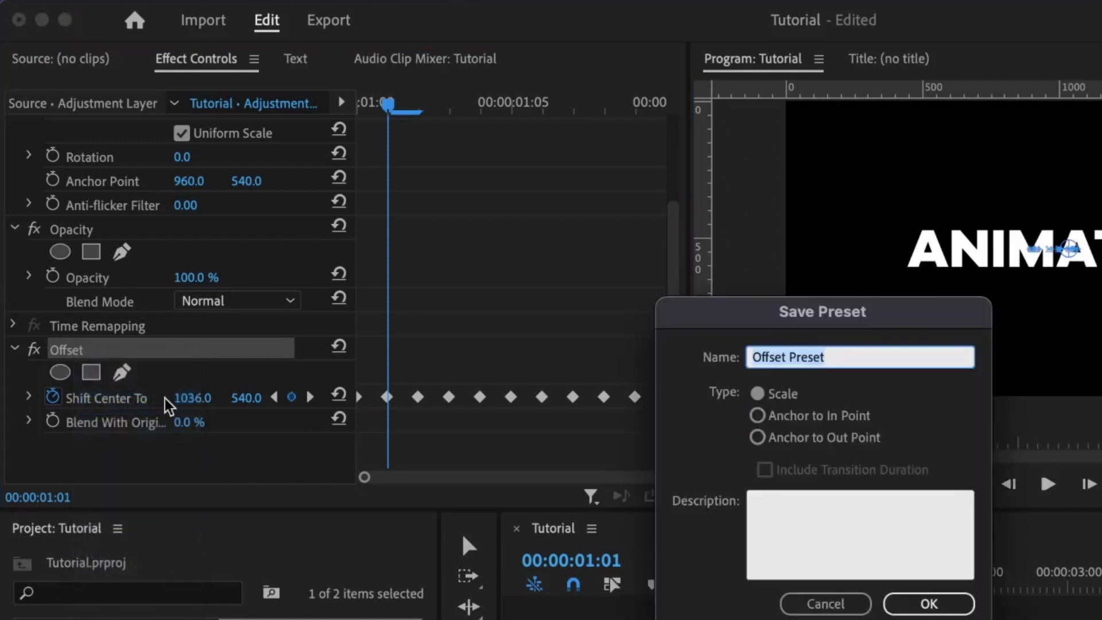
{"action": "key", "text": "Right"}
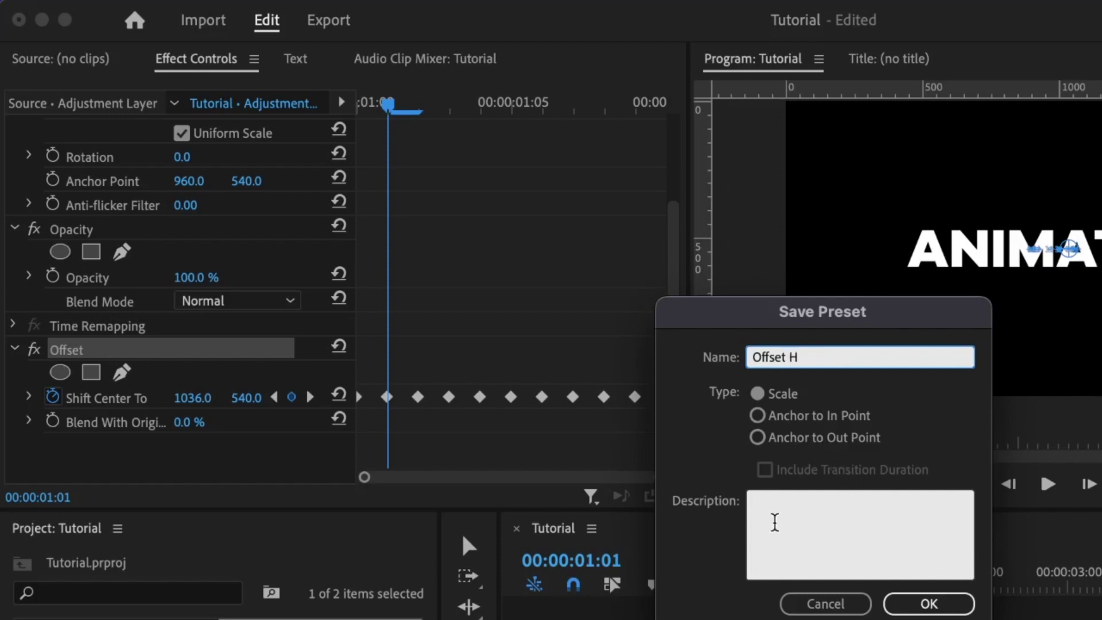
{"action": "left_click", "coordinate": [800, 524]}
{"action": "left_click", "coordinate": [929, 603]}
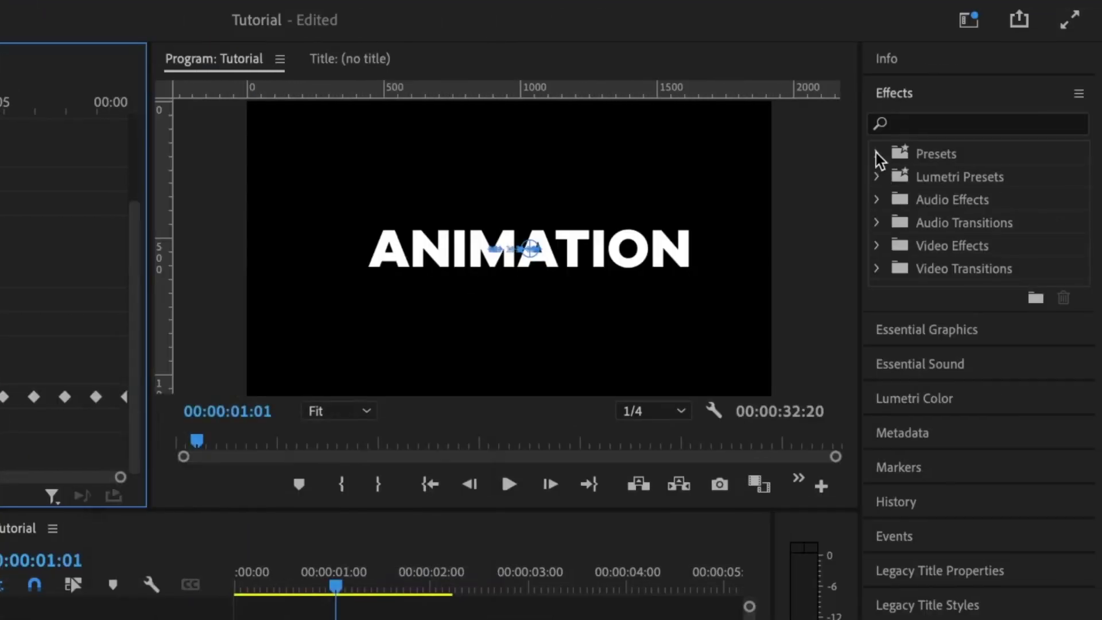
- Export the Offset H preset to the Export folder as 'offset H.prfpset'
{"action": "left_click", "coordinate": [880, 155]}
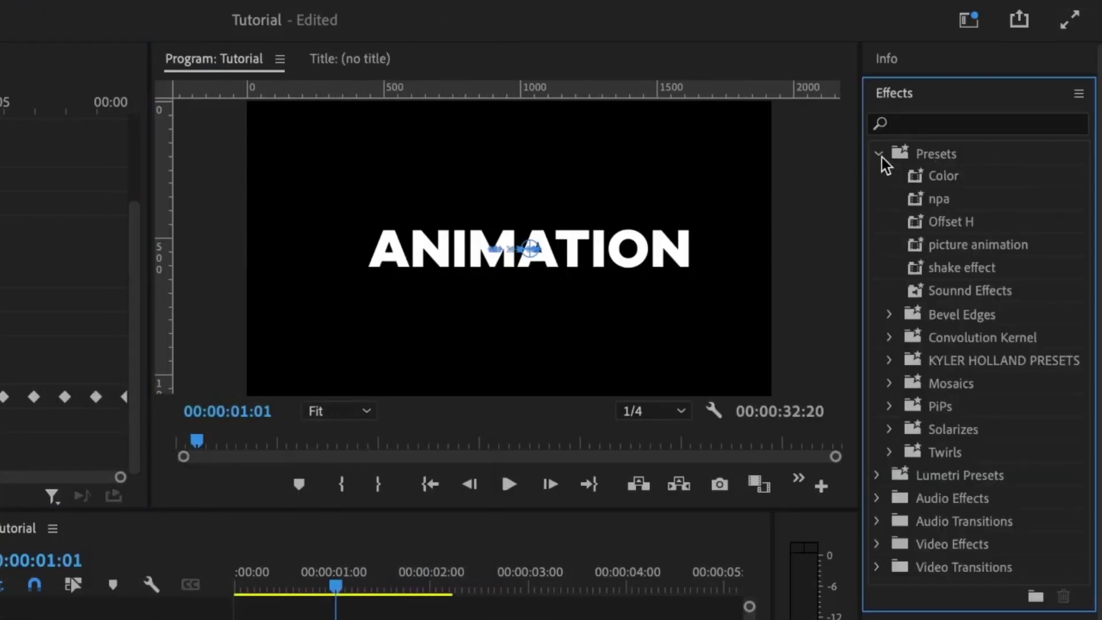
{"action": "right_click", "coordinate": [948, 224]}
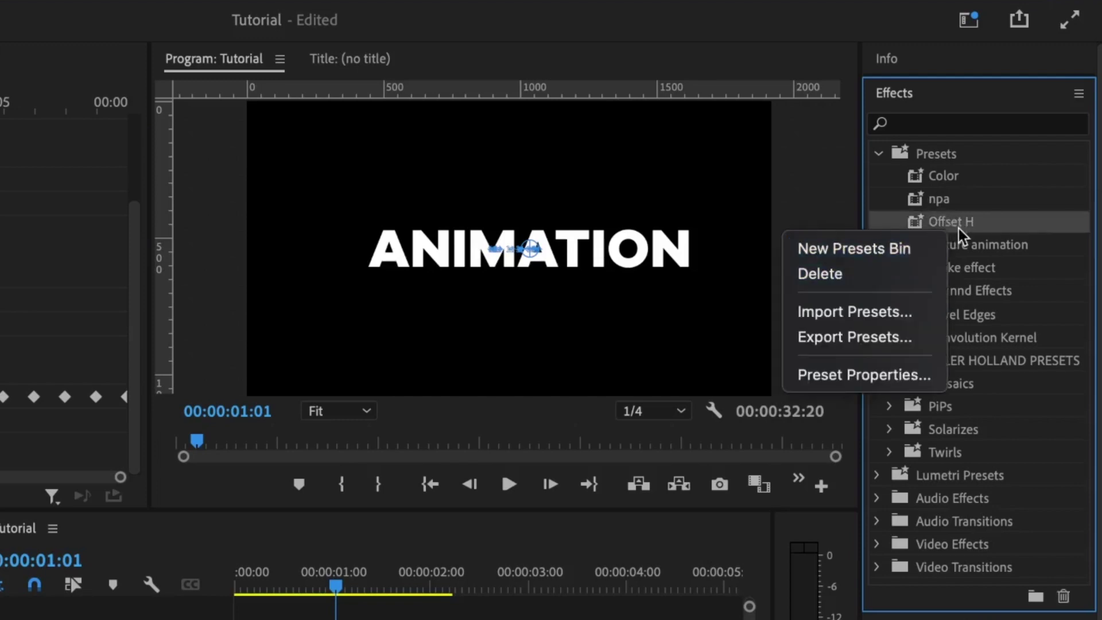
{"action": "left_click", "coordinate": [867, 337]}
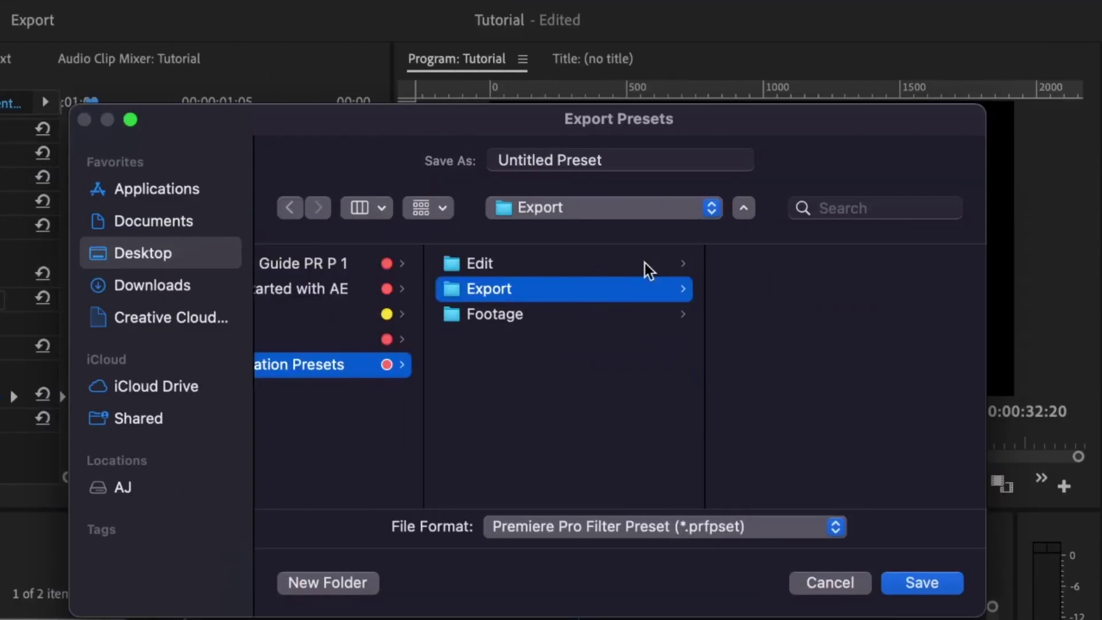
{"action": "triple_click", "coordinate": [614, 160]}
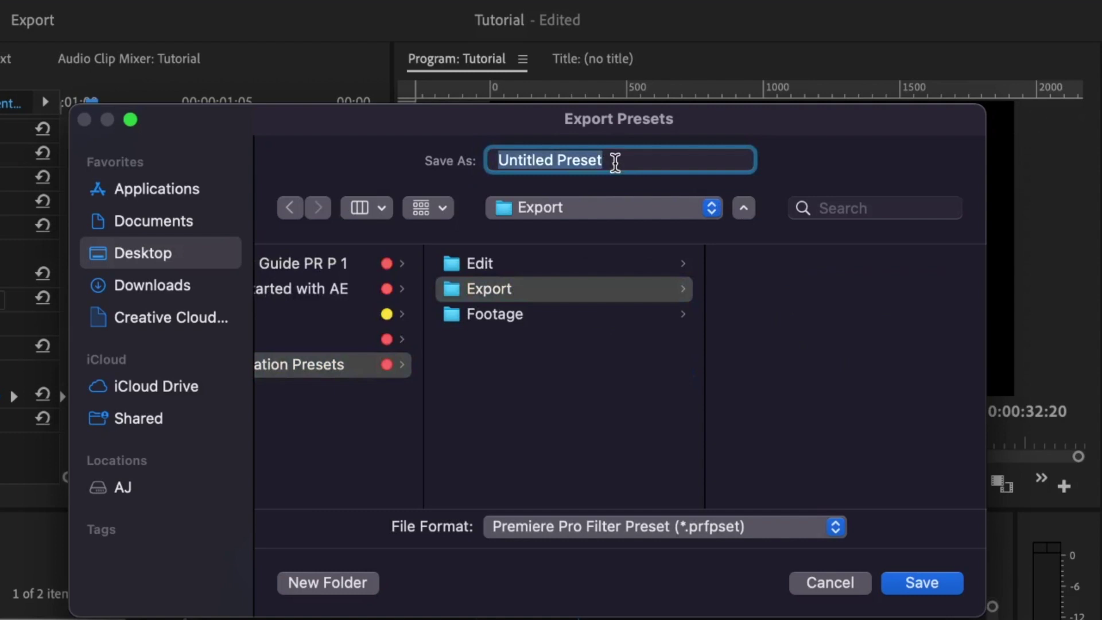
{"action": "type", "text": "offset H"}
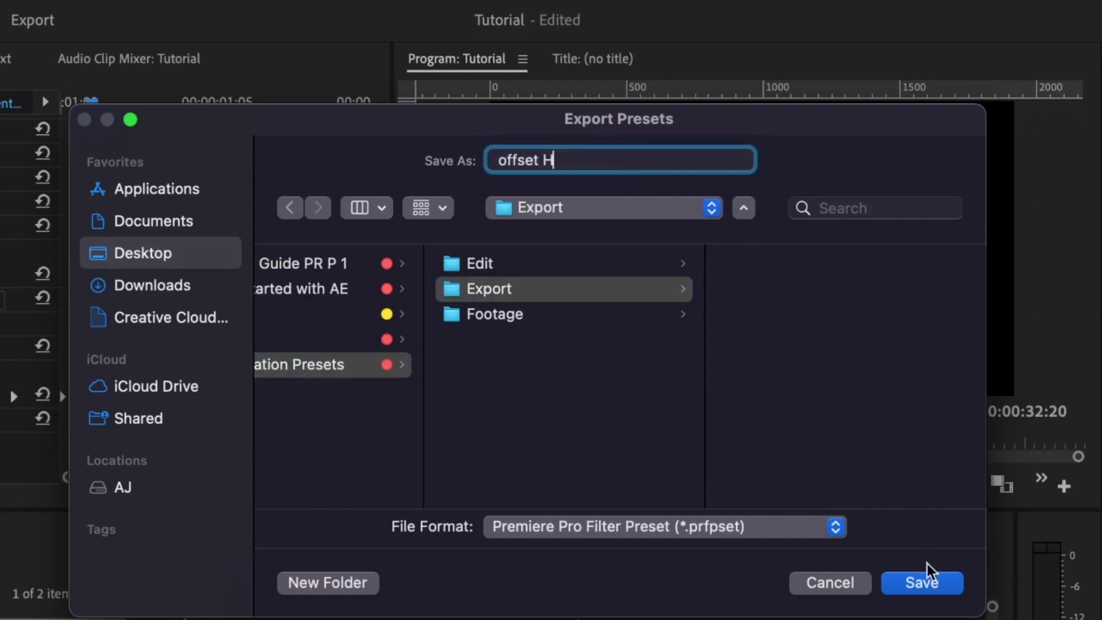
{"action": "left_click", "coordinate": [922, 583]}
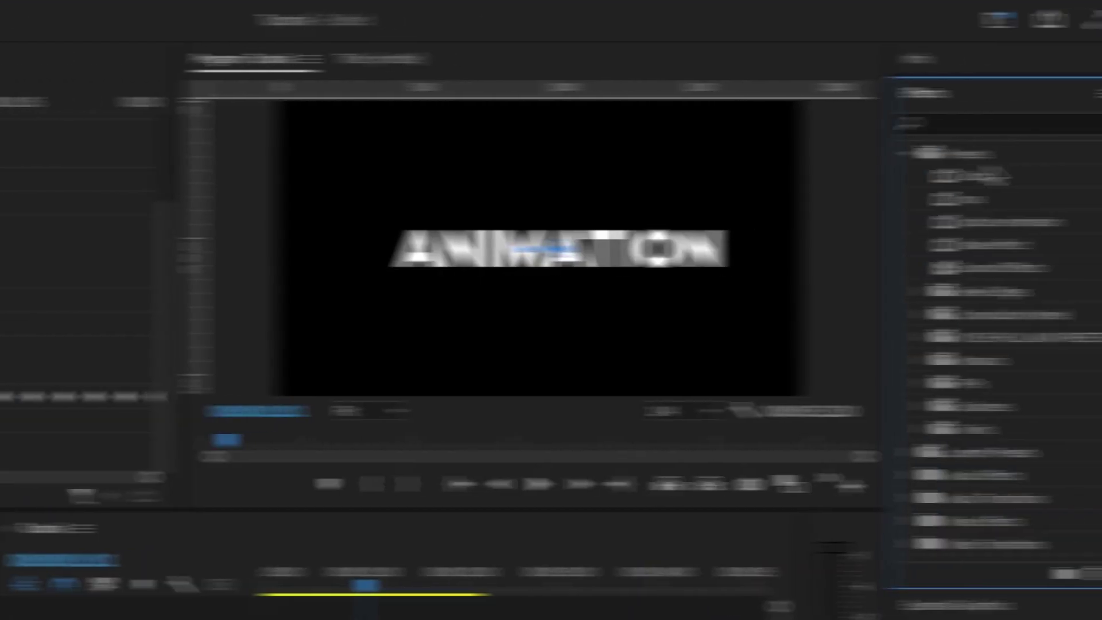
- Import the offset H.prfpset file back into the Presets folder
{"action": "right_click", "coordinate": [926, 151]}
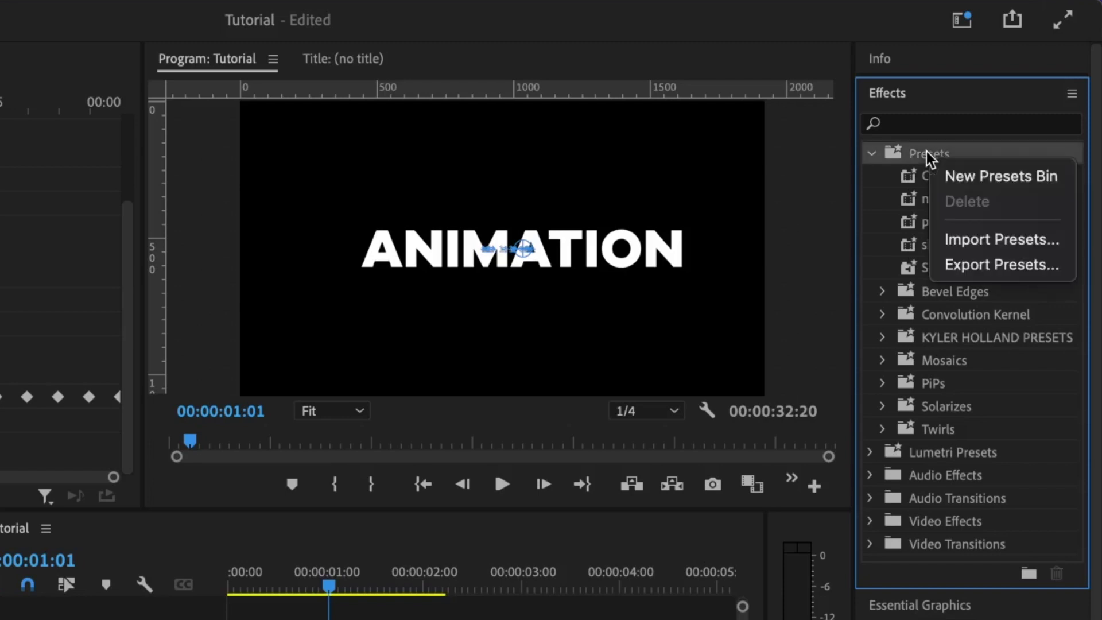
{"action": "left_click", "coordinate": [981, 245]}
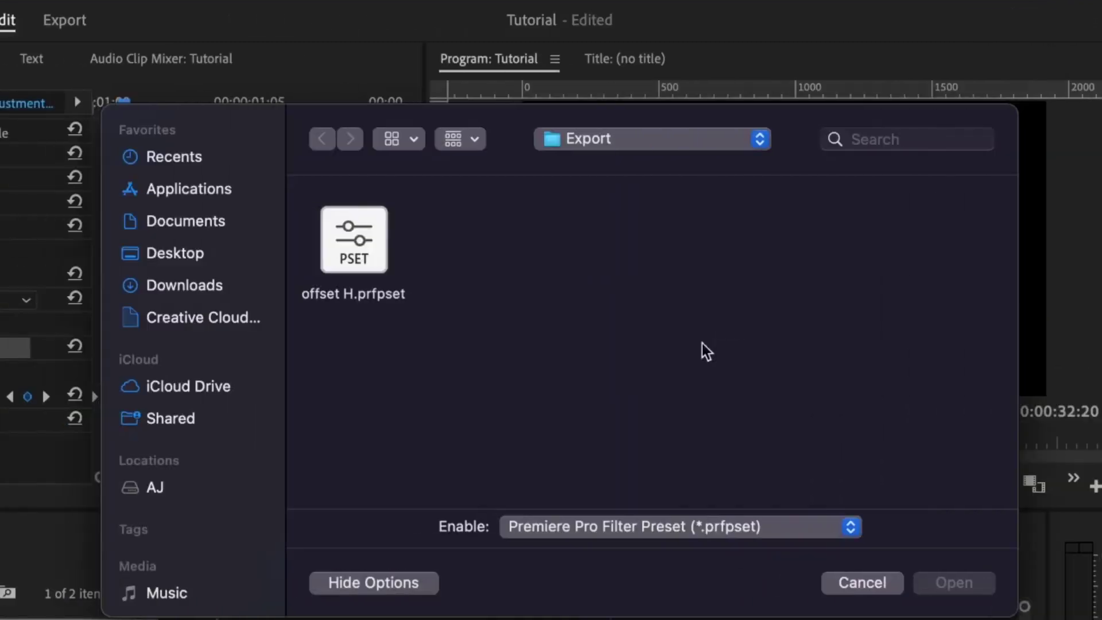
{"action": "double_click", "coordinate": [354, 241]}
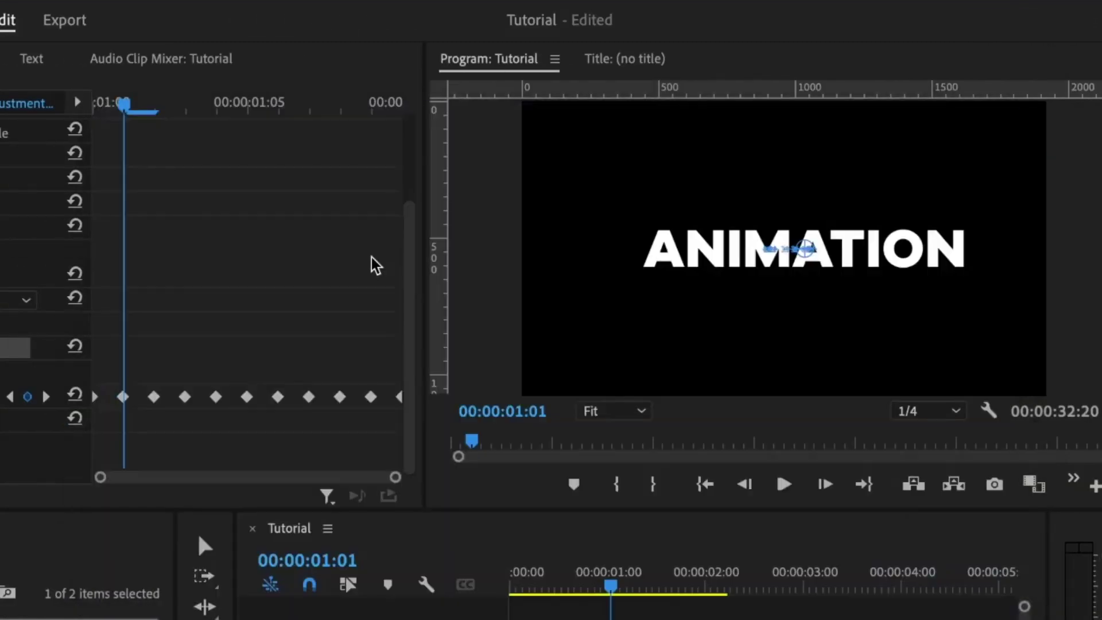